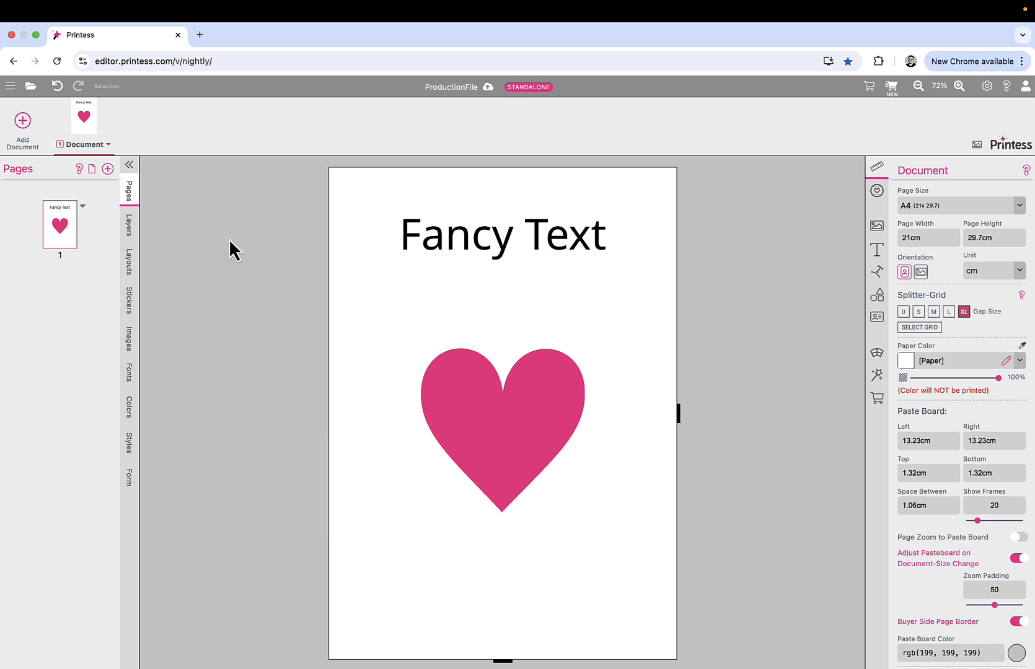
- Render the production file of the one-document template as a PDF, review it, and return to the editor
left_click(454, 88)
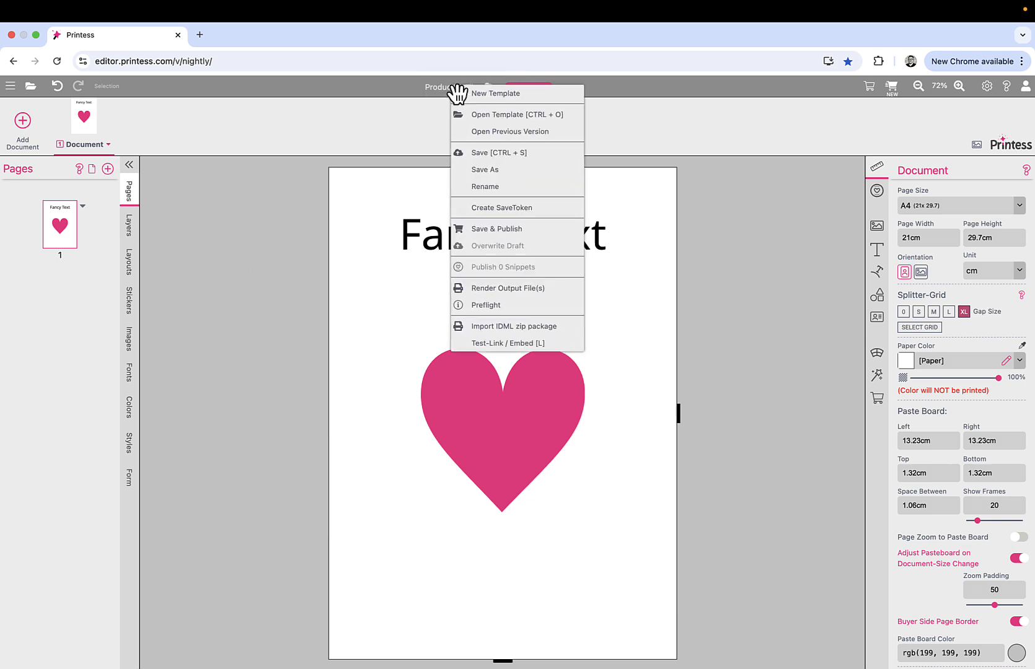
left_click(528, 290)
left_click(375, 595)
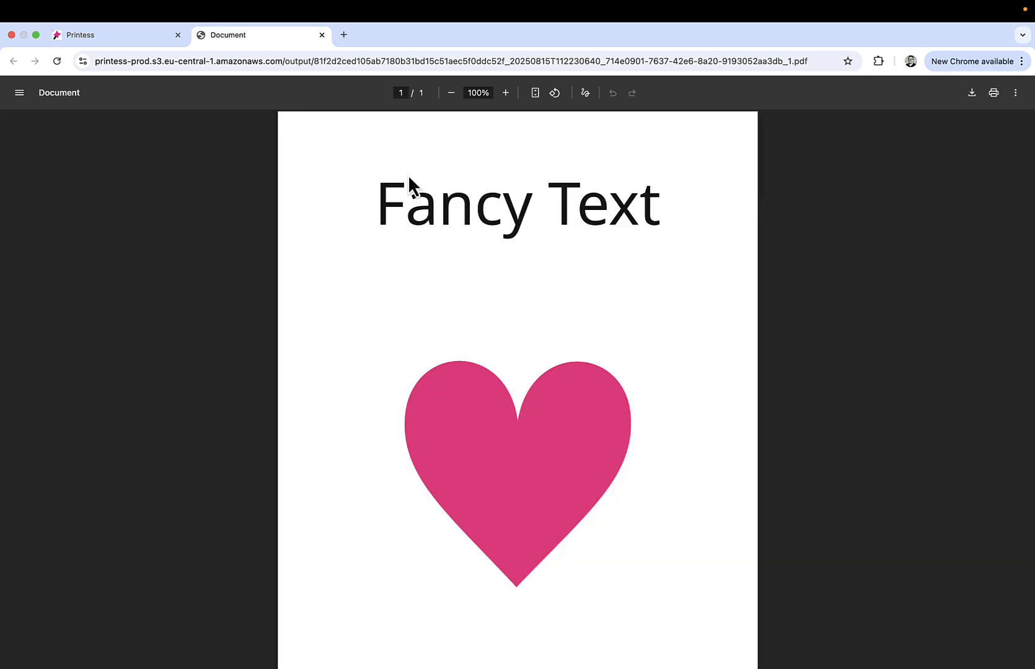
key("super+w")
left_click(732, 598)
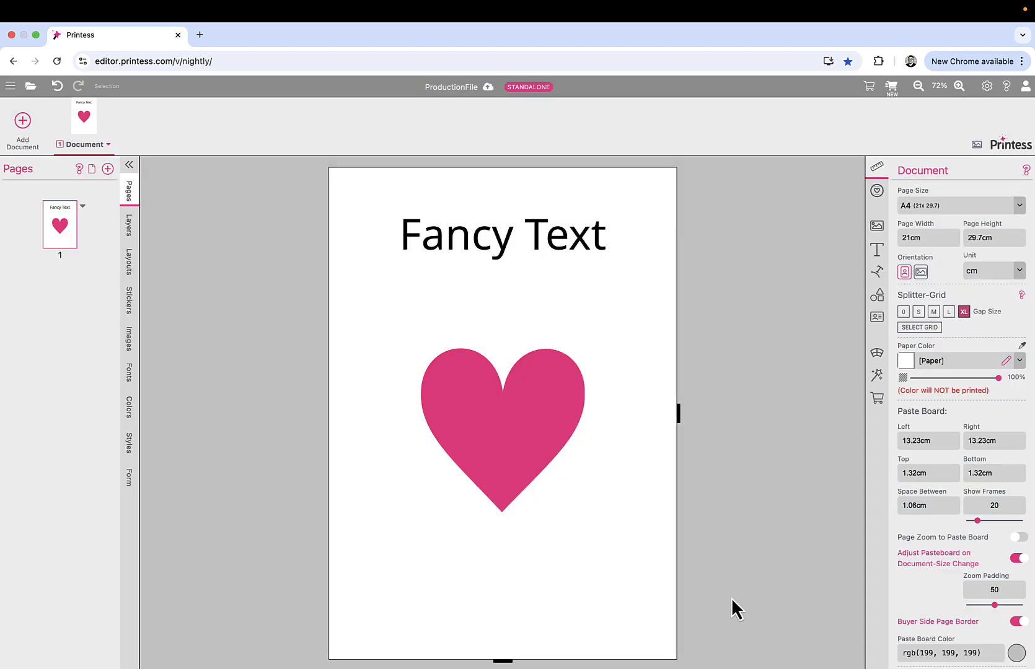
- Add two blank documents named "New Document" and "New Document1" to the template
left_click(23, 121)
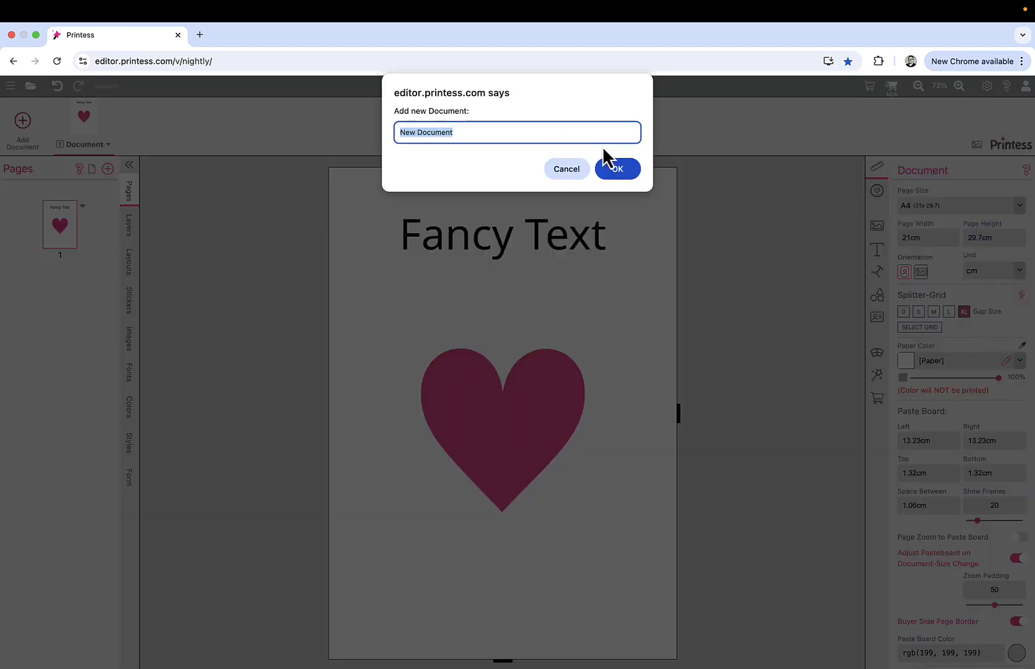
left_click(621, 177)
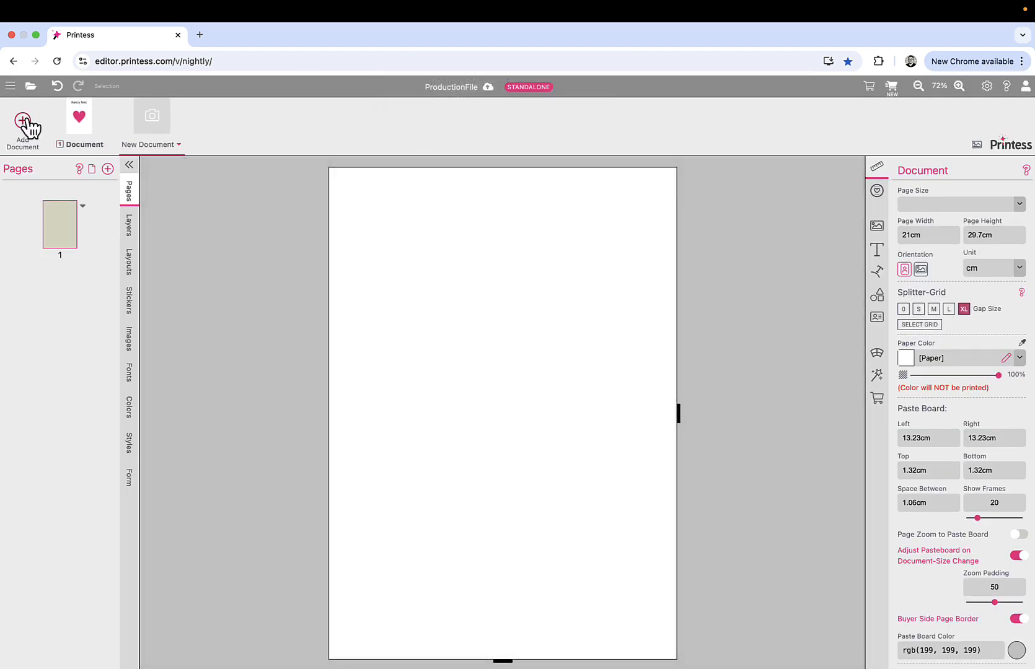
left_click(24, 122)
left_click(515, 139)
type("1")
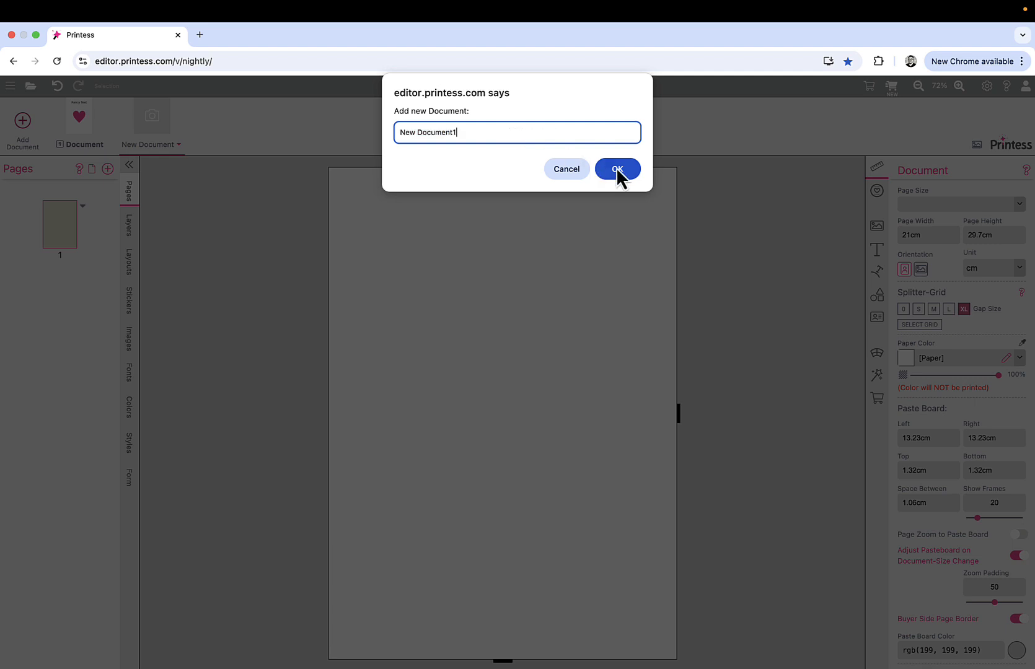
left_click(616, 168)
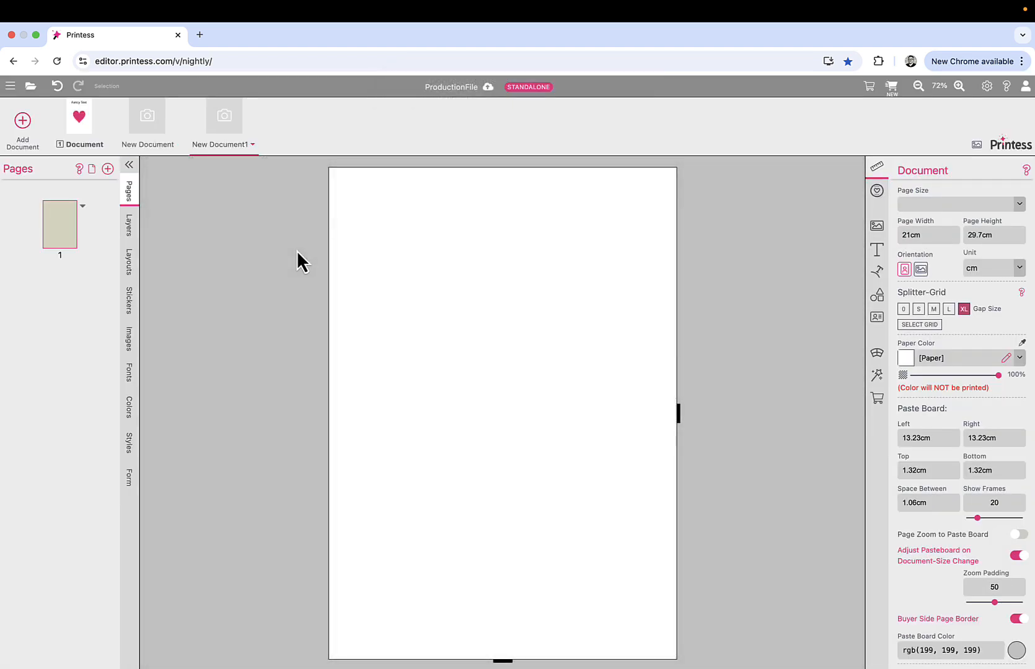
- Render the output PDF with no document marked as production, look through it, and return to the editor
left_click(457, 87)
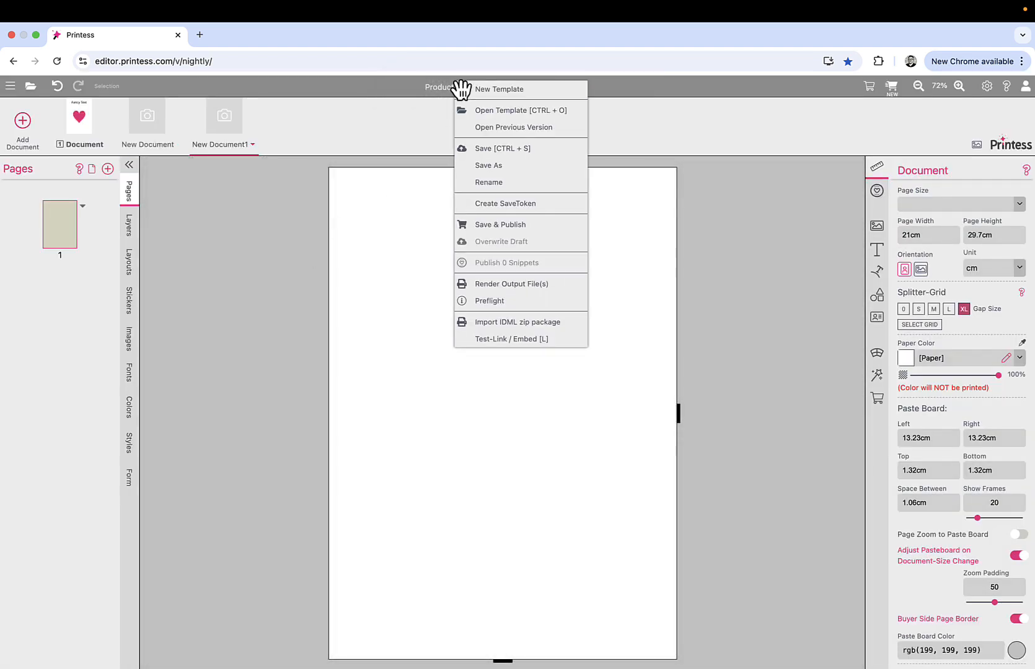
left_click(502, 284)
left_click(377, 593)
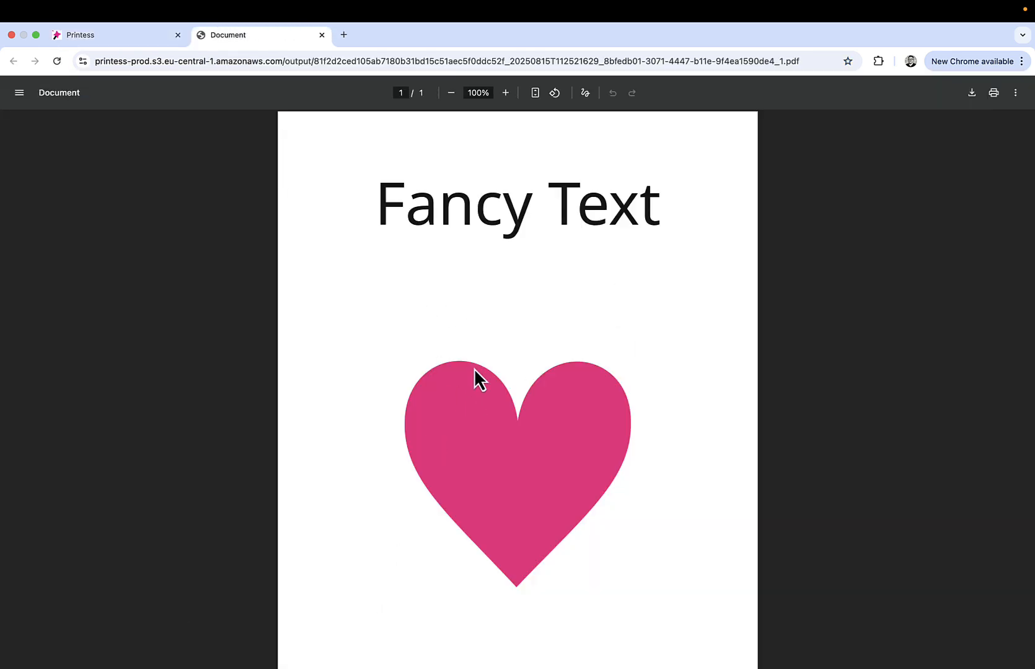
scroll(474, 377, "down", 2)
scroll(474, 372, "up", 2)
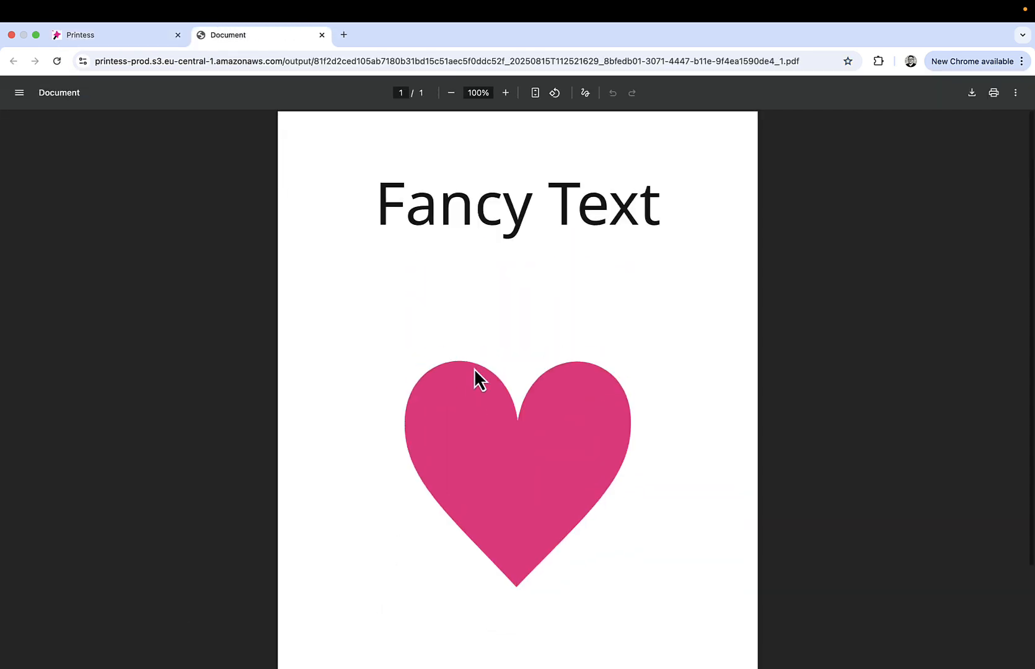
left_click(322, 35)
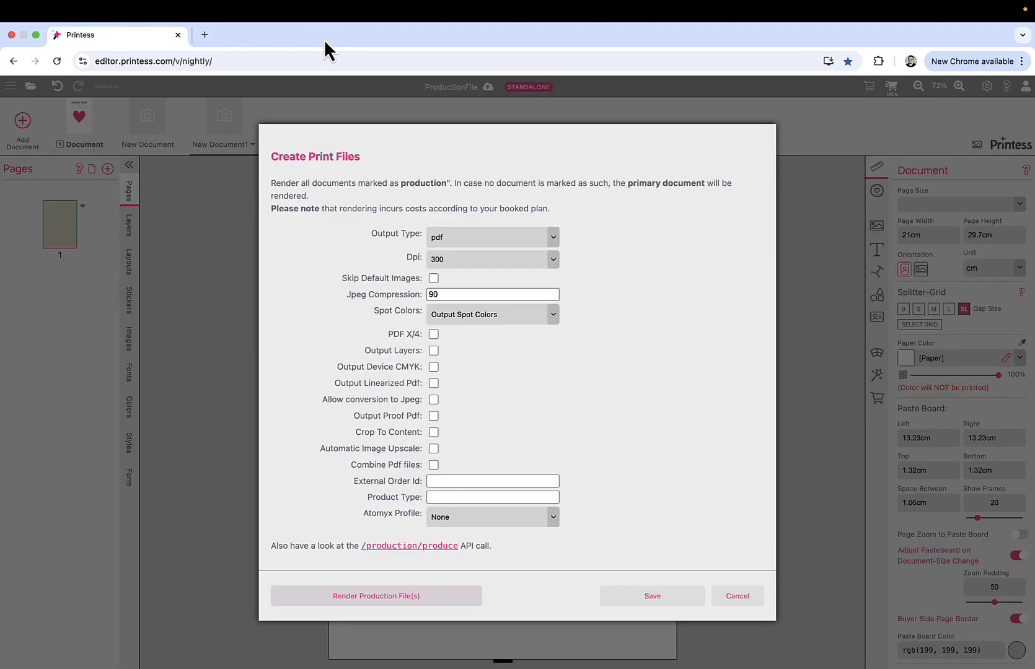
left_click(738, 597)
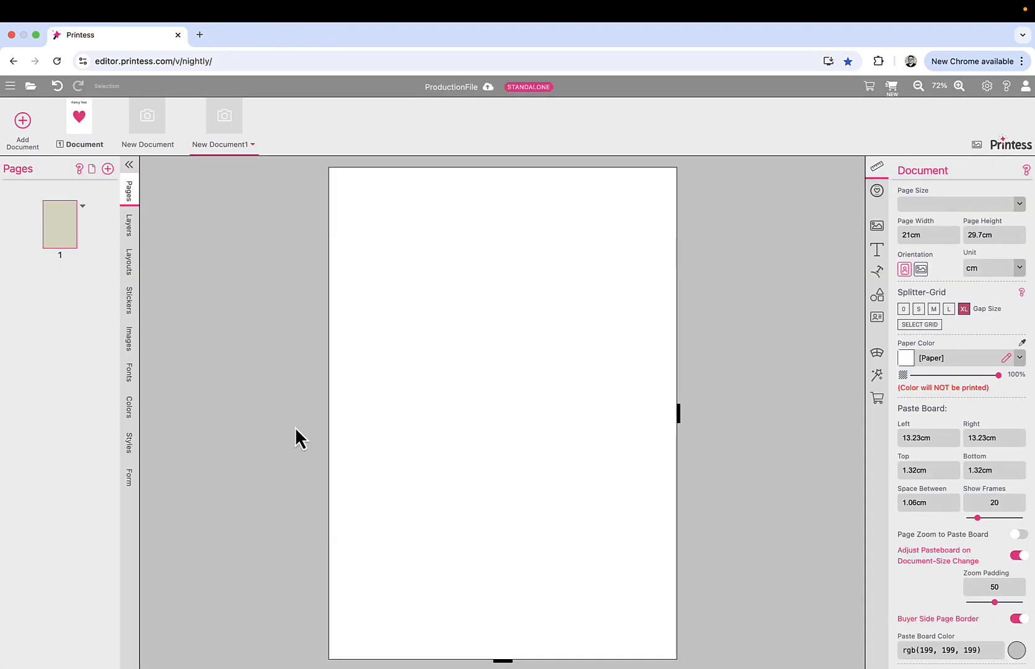
- Mark both New Document and New Document1 as Production documents
left_click(175, 153)
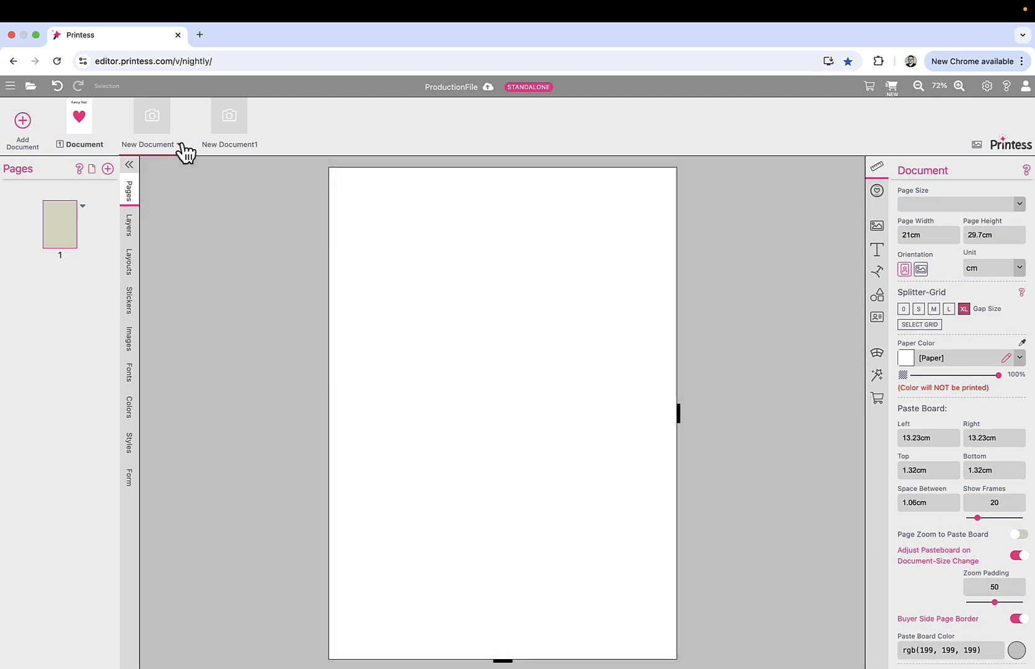
left_click(179, 144)
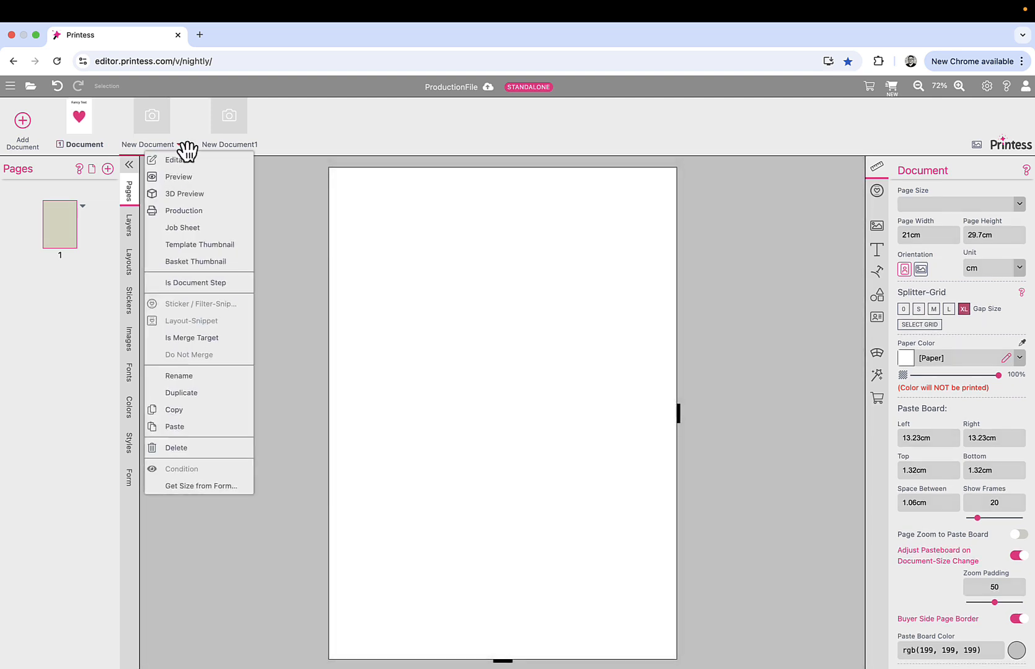
left_click(189, 211)
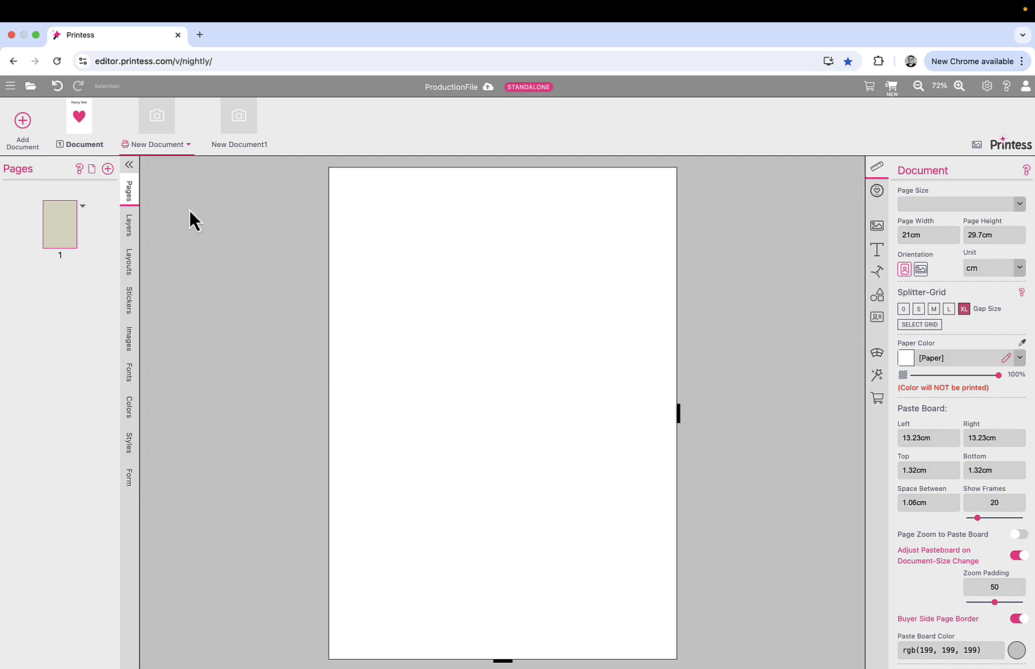
left_click(267, 154)
left_click(269, 151)
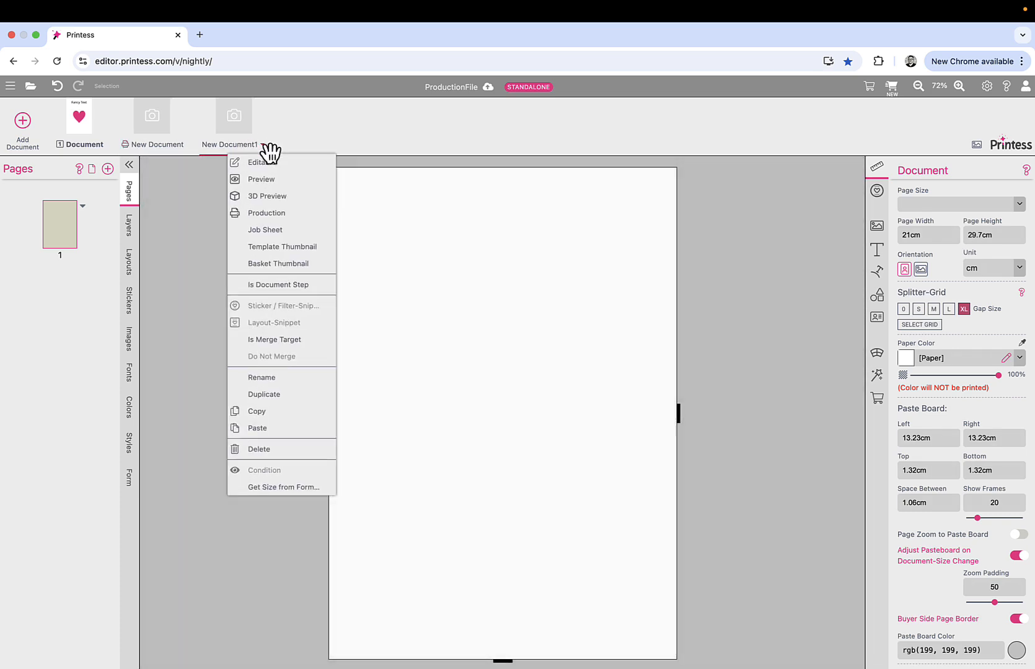
left_click(290, 215)
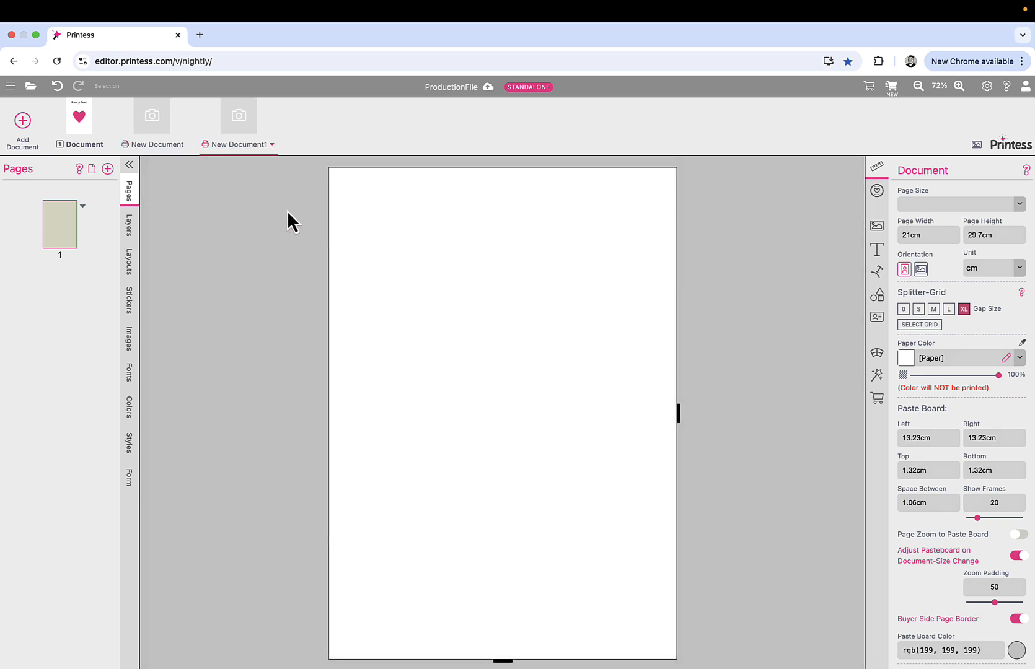
- Render the PDFs of the two blank production documents, then close them and the print files dialog
left_click(459, 88)
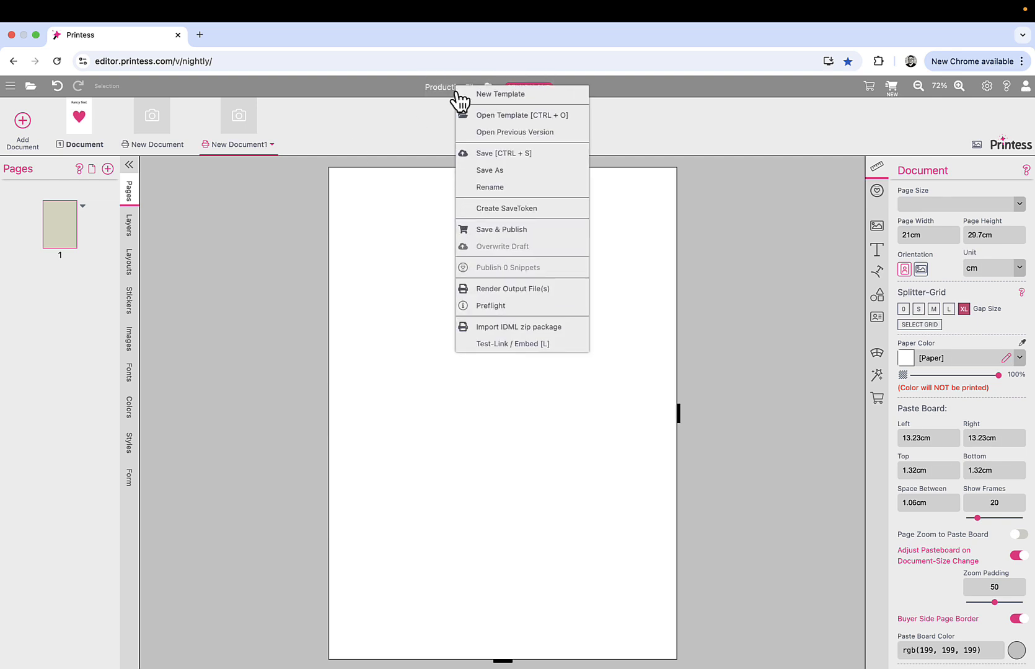
left_click(496, 289)
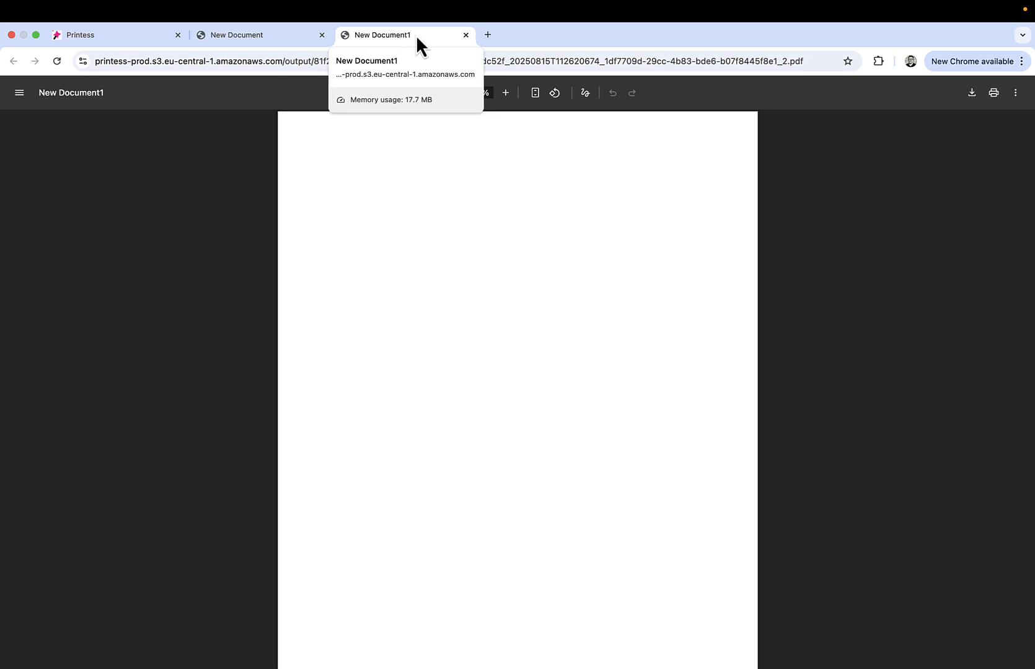
left_click(466, 35)
left_click(322, 35)
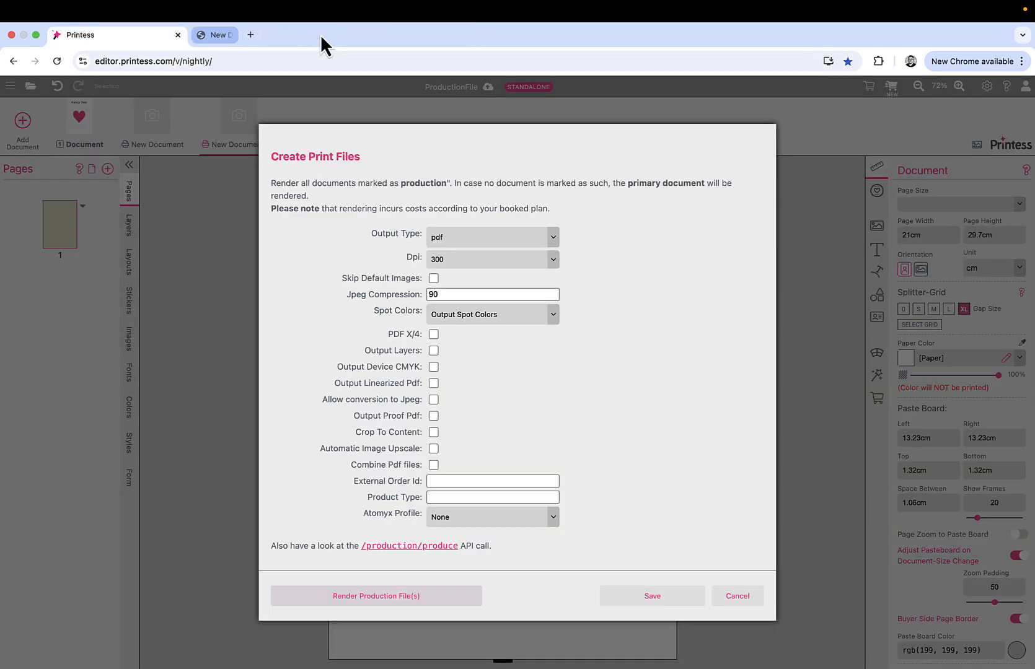
left_click(738, 596)
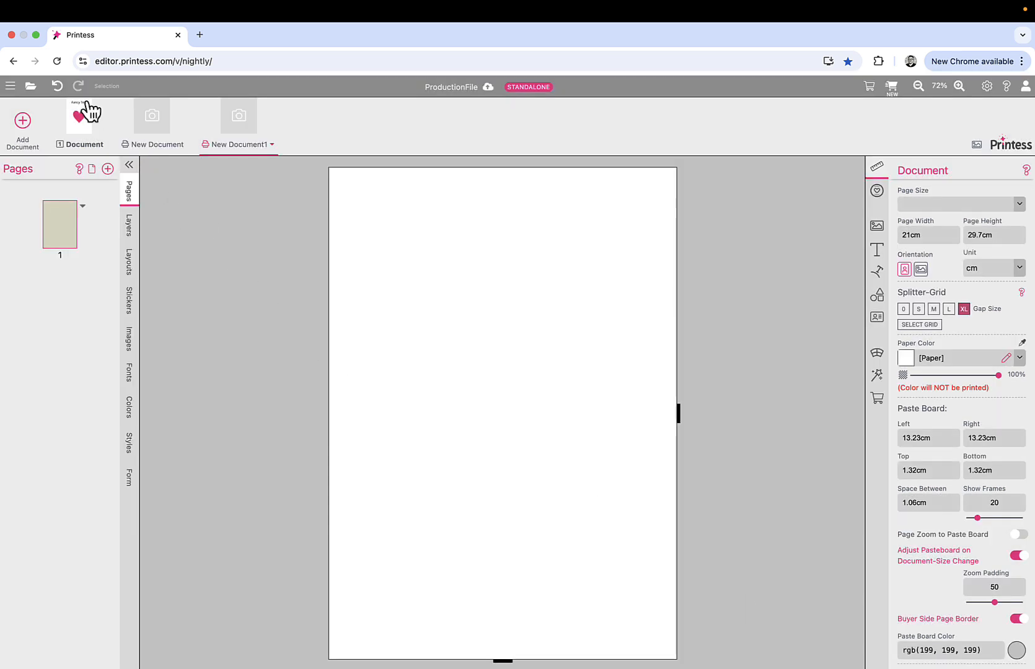
- Mark the primary document with the heart and text as a Production document too
left_click(104, 143)
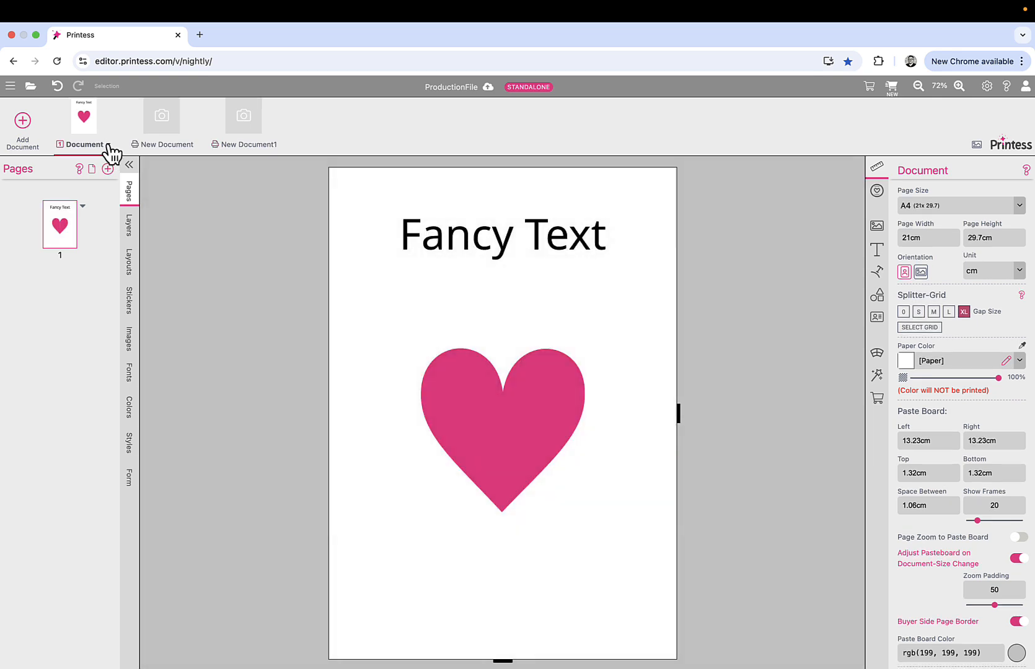
right_click(113, 150)
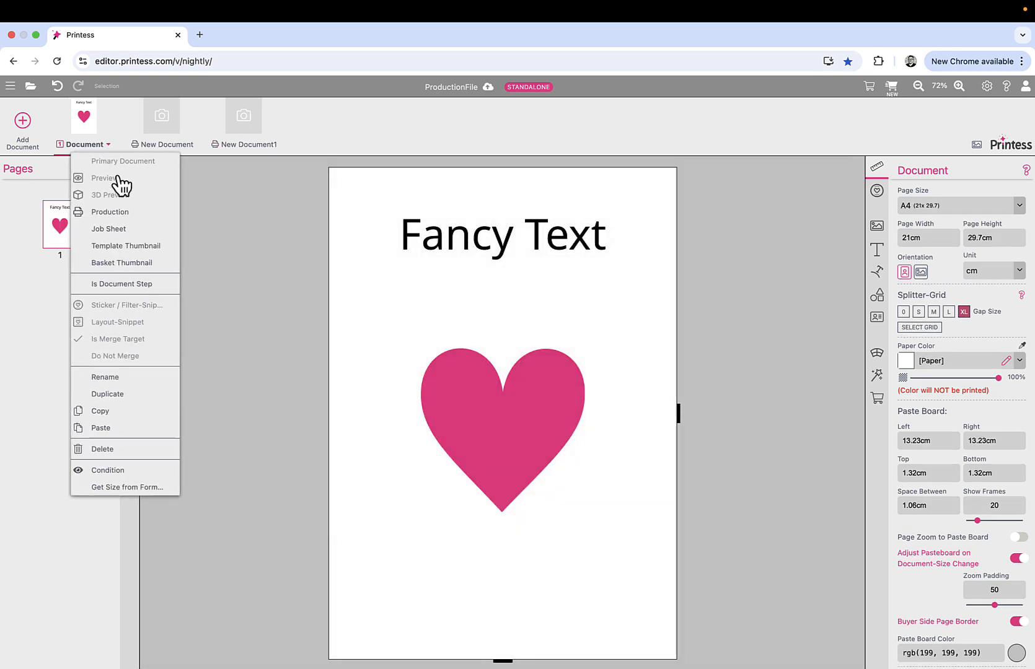
left_click(127, 213)
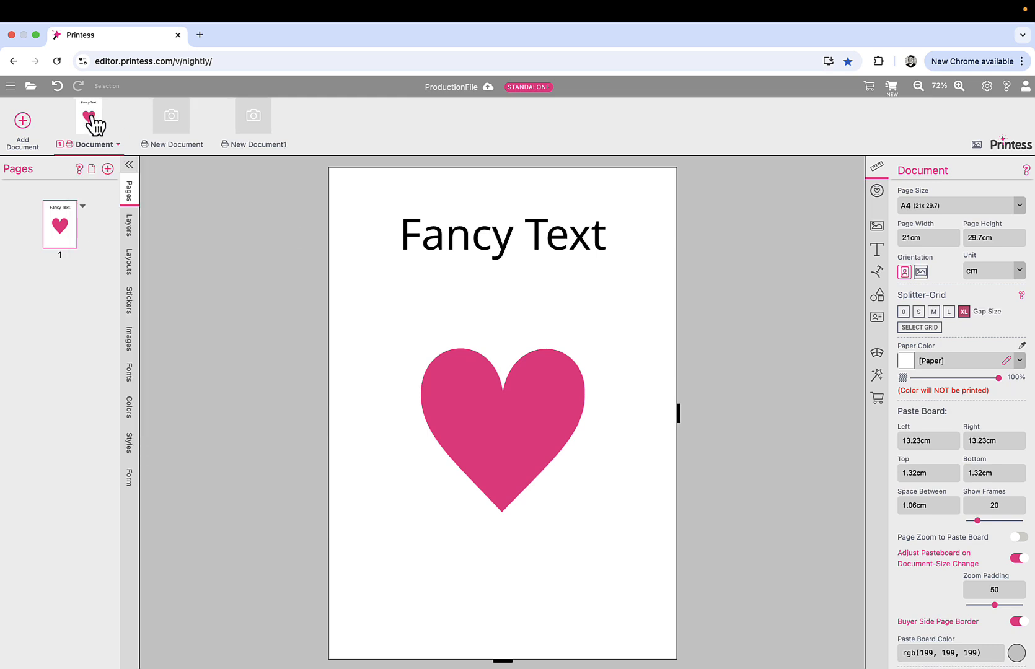
- Delete the document New Document1 from the template
left_click(285, 146)
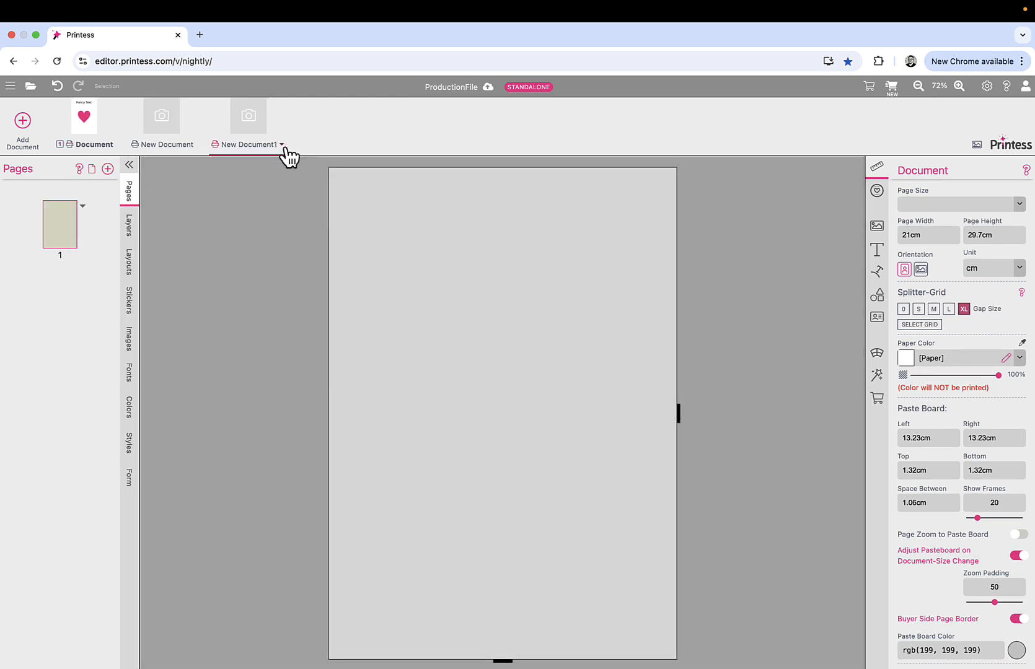
left_click(289, 146)
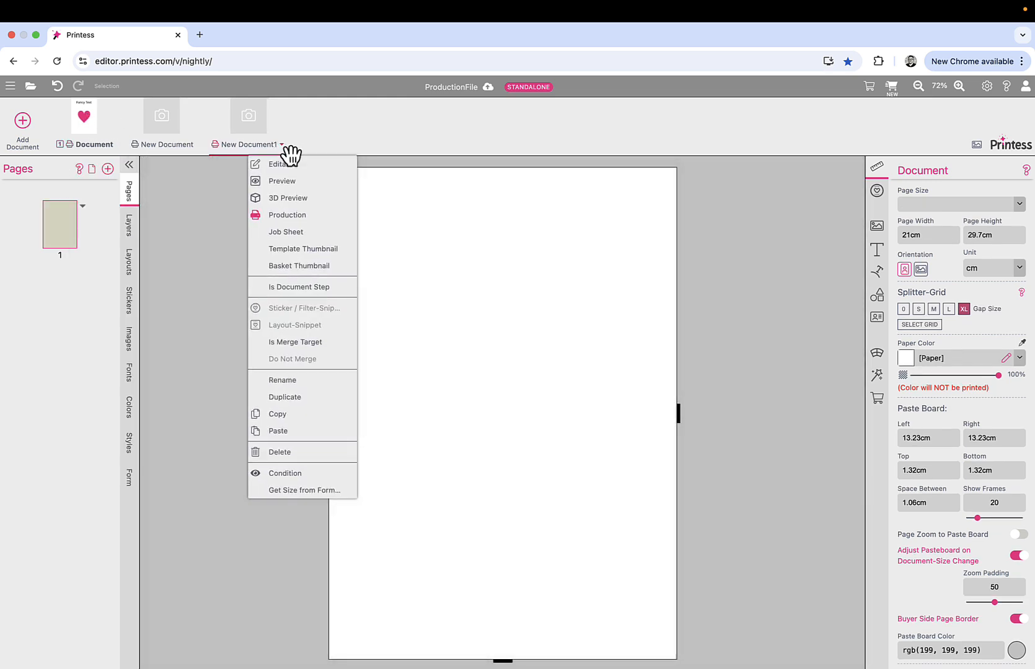
left_click(280, 452)
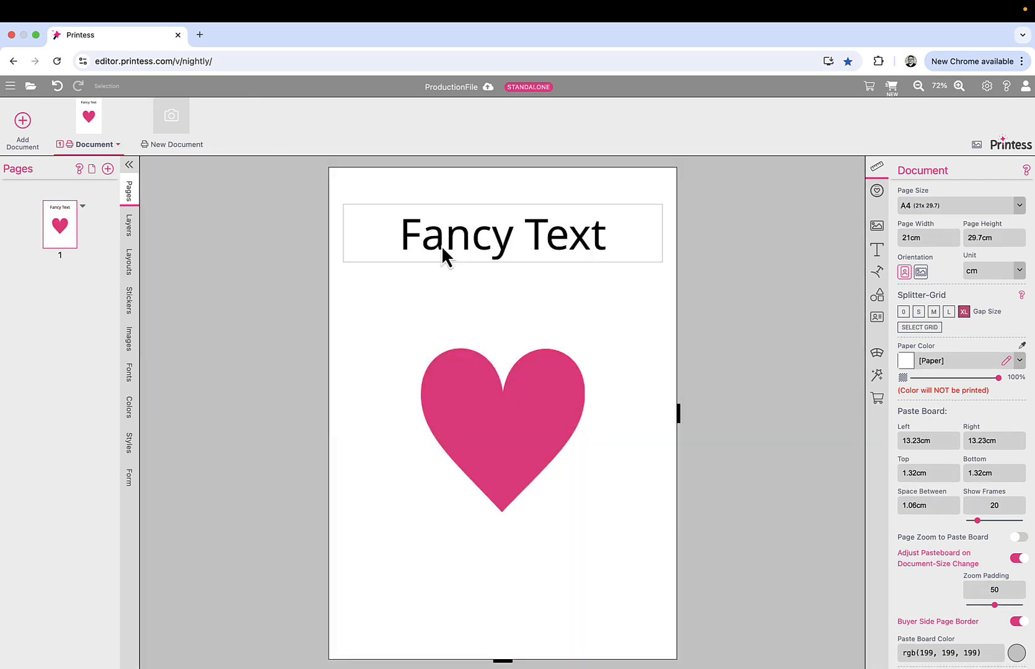
- Copy the "Fancy Text" frame and the heart shape from the primary document into New Document
left_click(441, 246)
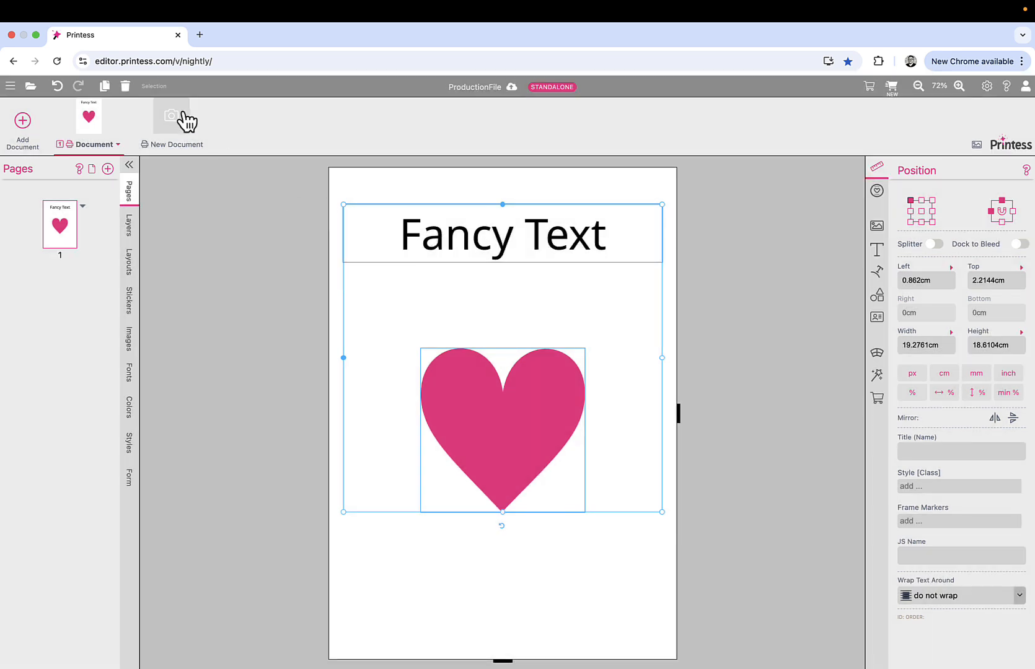
left_click(184, 120)
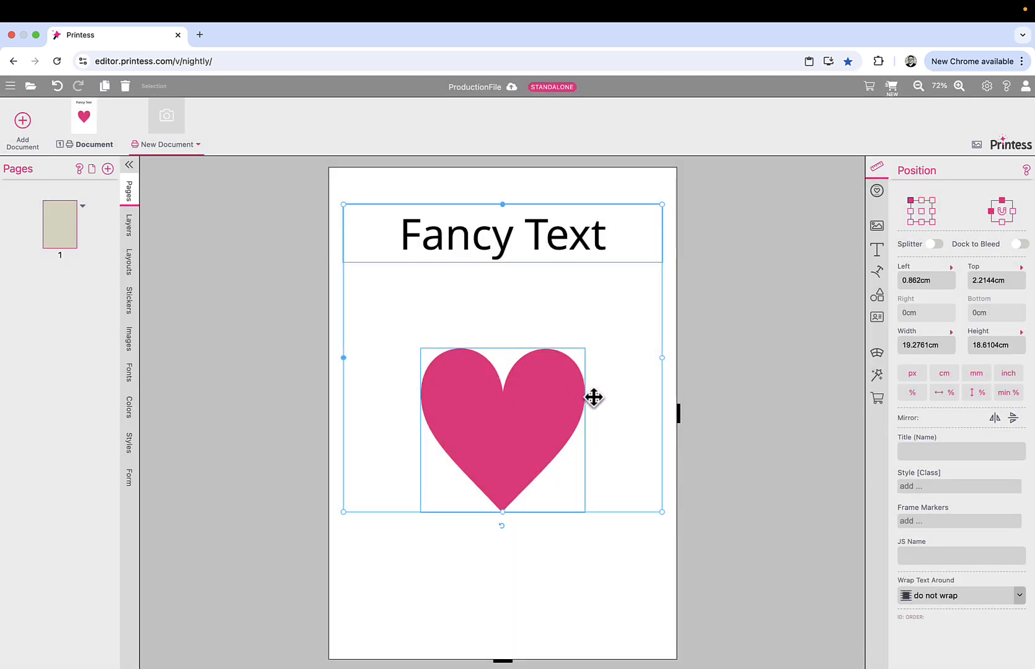
left_click(702, 395)
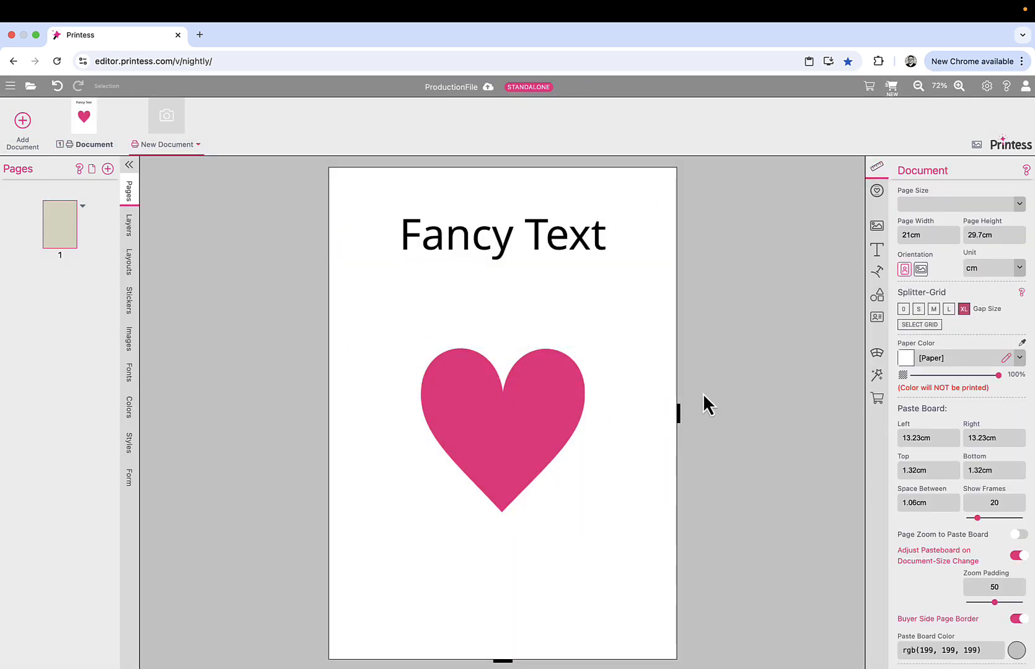
- Change the shape color of the heart in New Document to Okker
left_click(540, 397)
left_click(1019, 367)
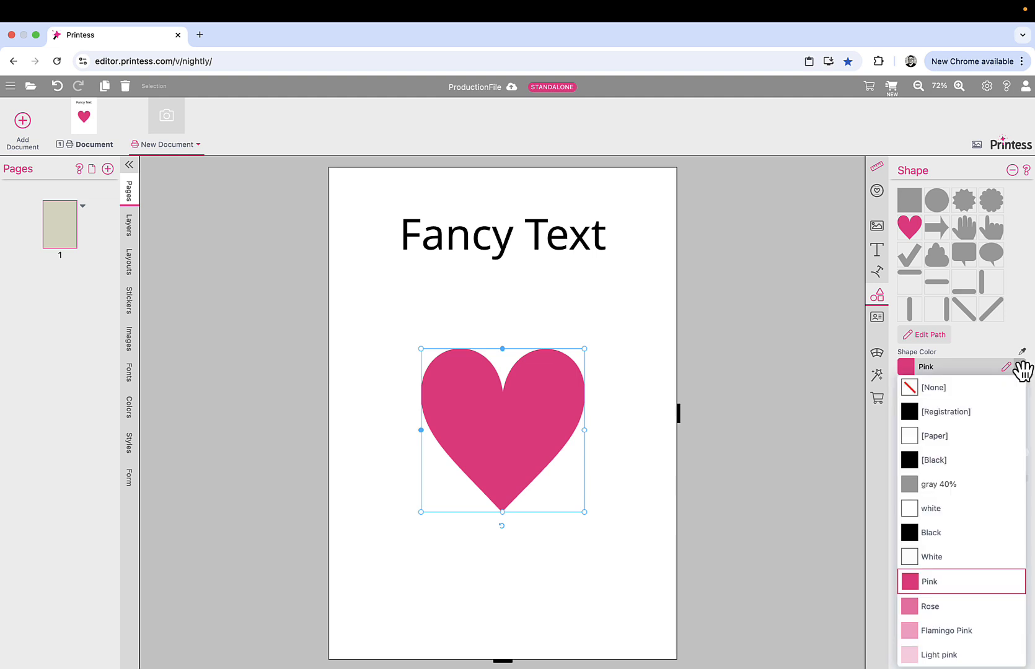
scroll(945, 639, "down", 5)
left_click(945, 638)
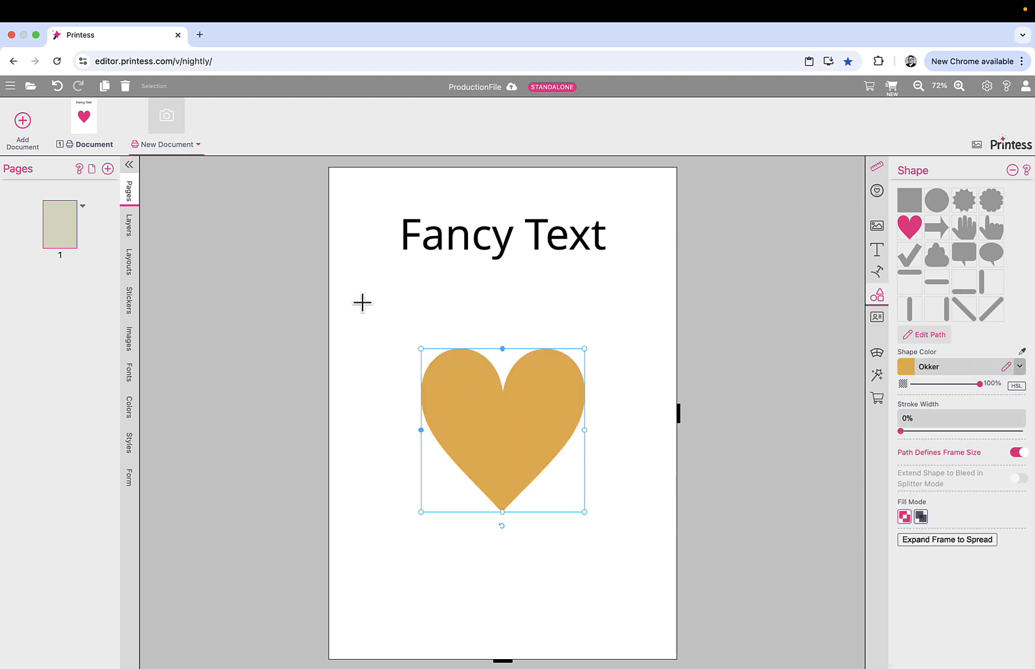
left_click(229, 243)
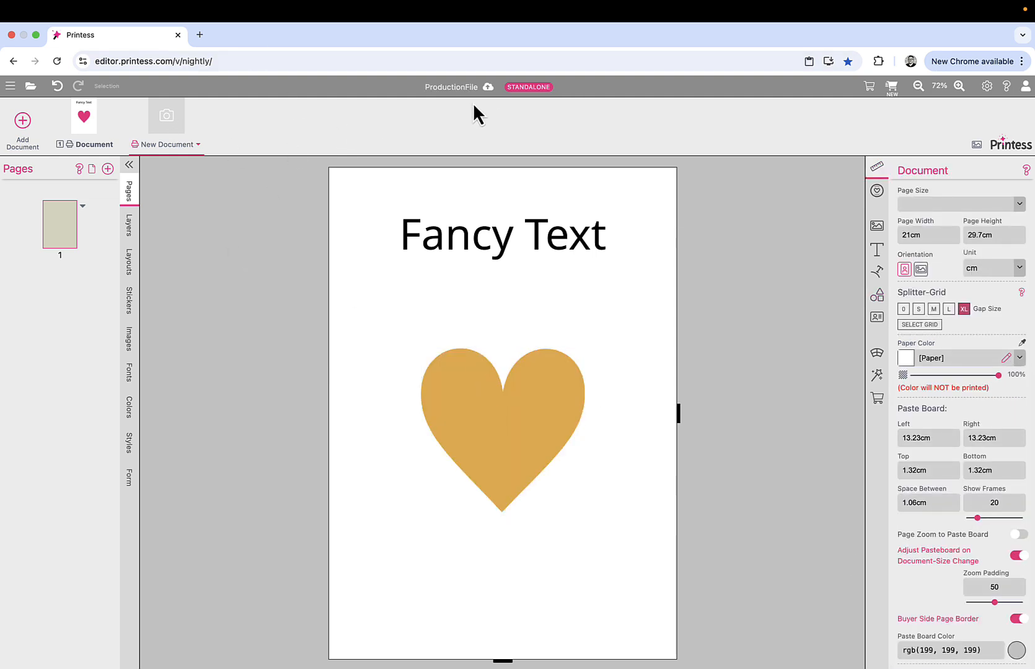
- Render the production PDFs for the primary document and New Document at 300 dpi
left_click(459, 88)
left_click(498, 289)
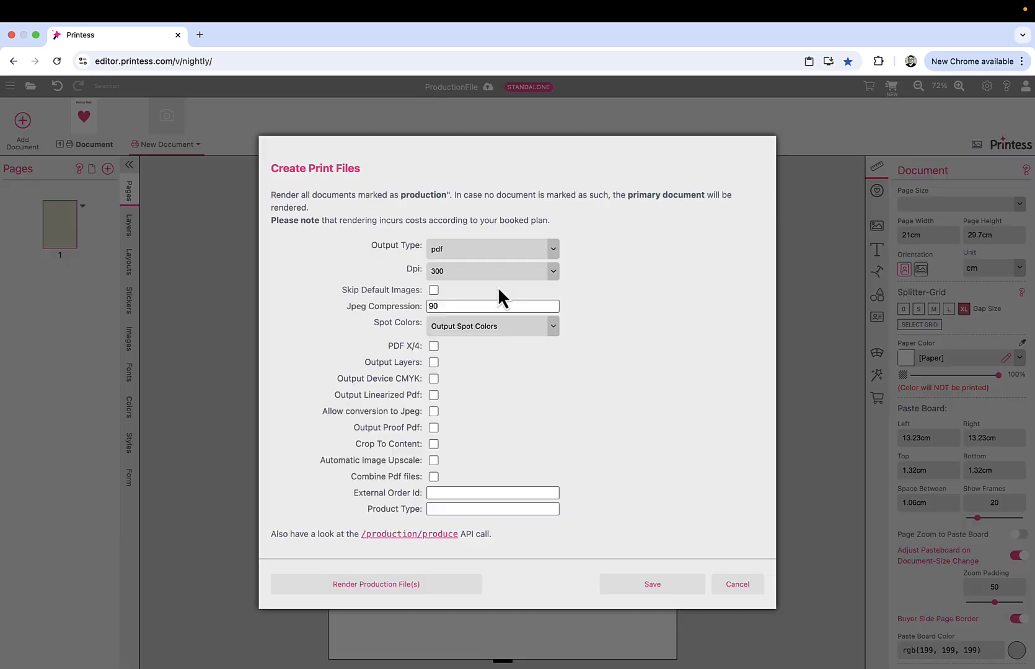
left_click(384, 598)
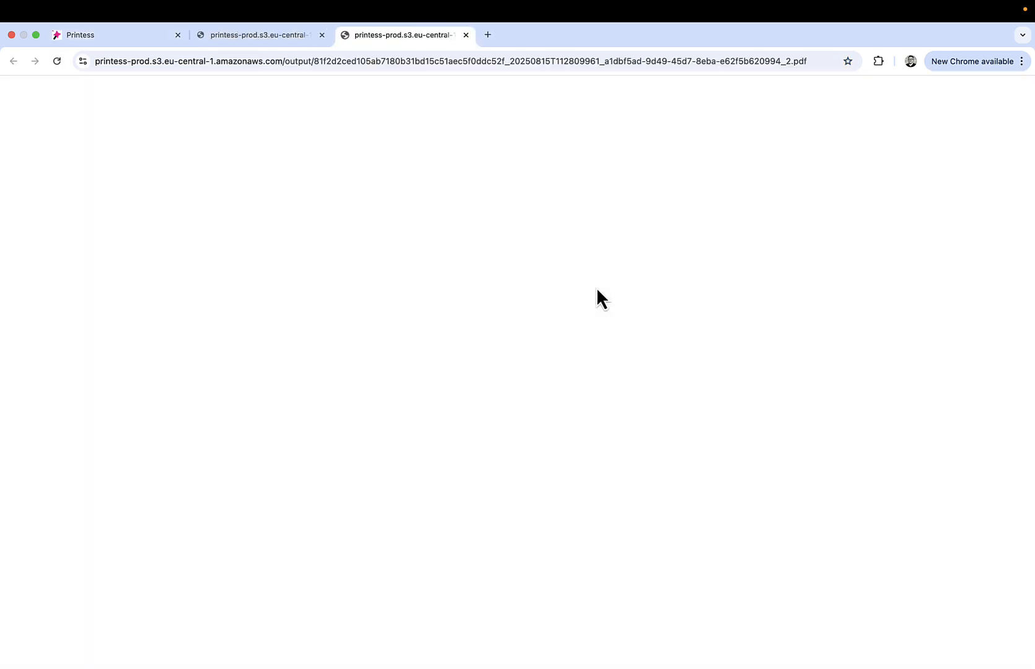
- Examine the rendered PDFs of the primary document and New Document, and close both files
left_click(254, 42)
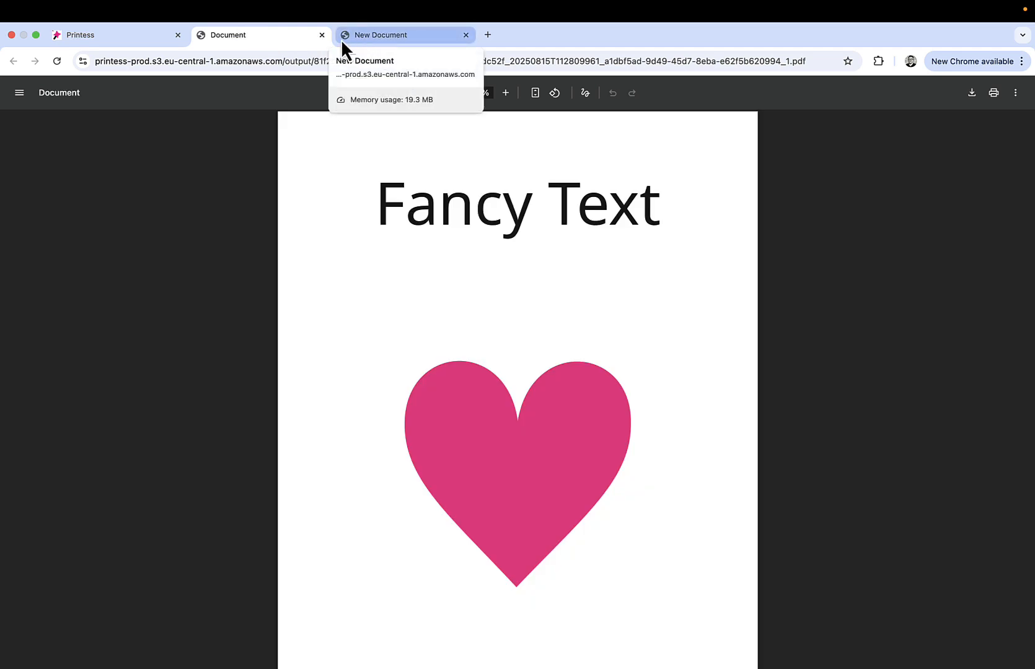
left_click(322, 34)
left_click(321, 35)
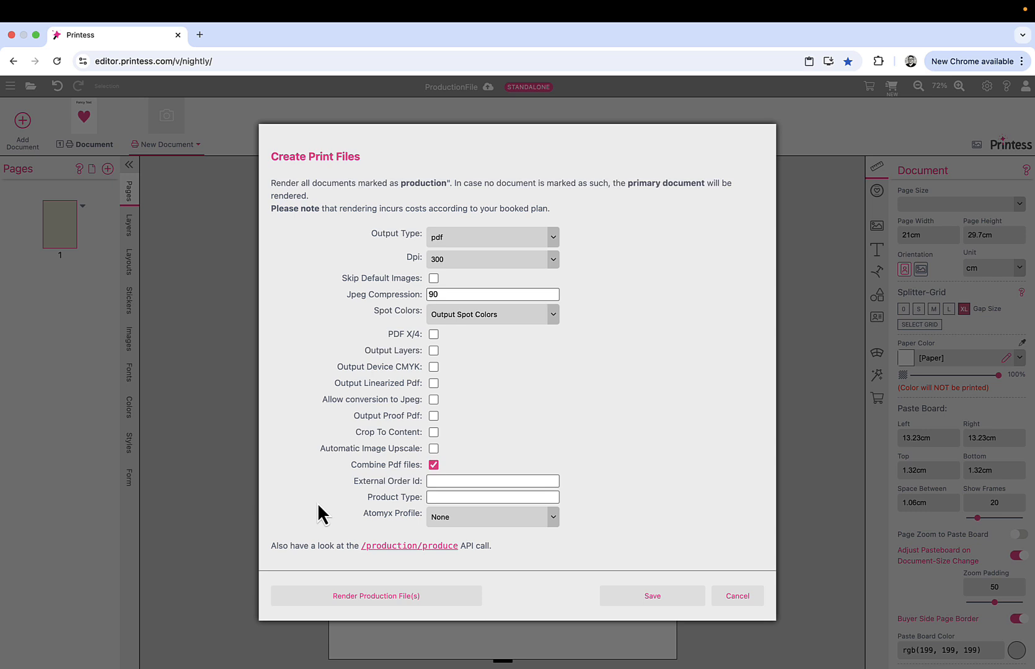
- Render both production documents at 300 dpi as one combined PDF, review its pages, and close the render settings
left_click(379, 596)
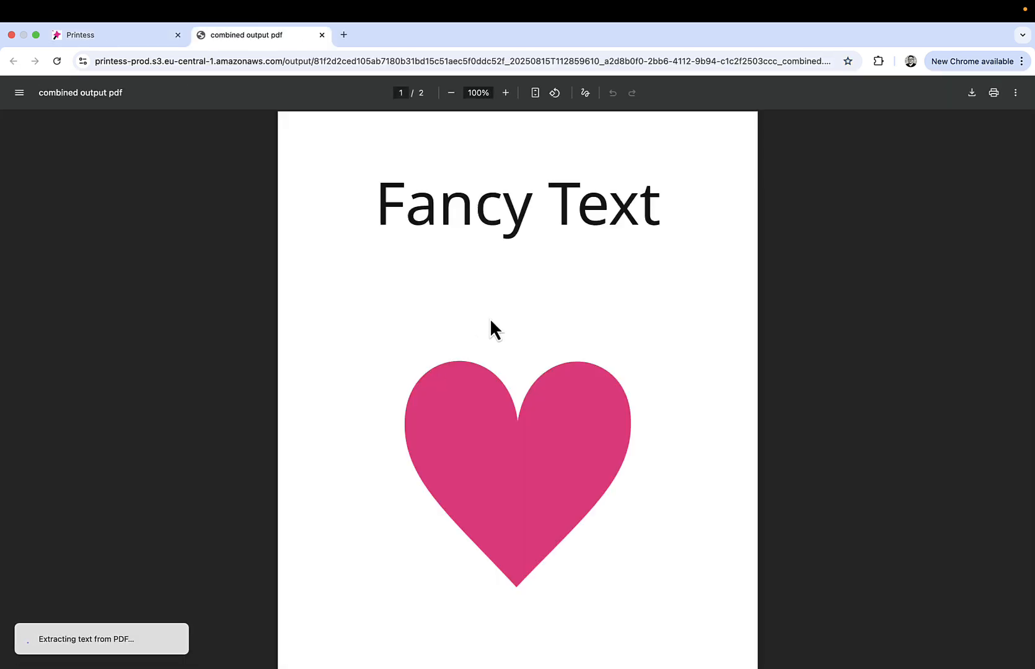
scroll(491, 318, "down", 12)
scroll(490, 318, "up", 3)
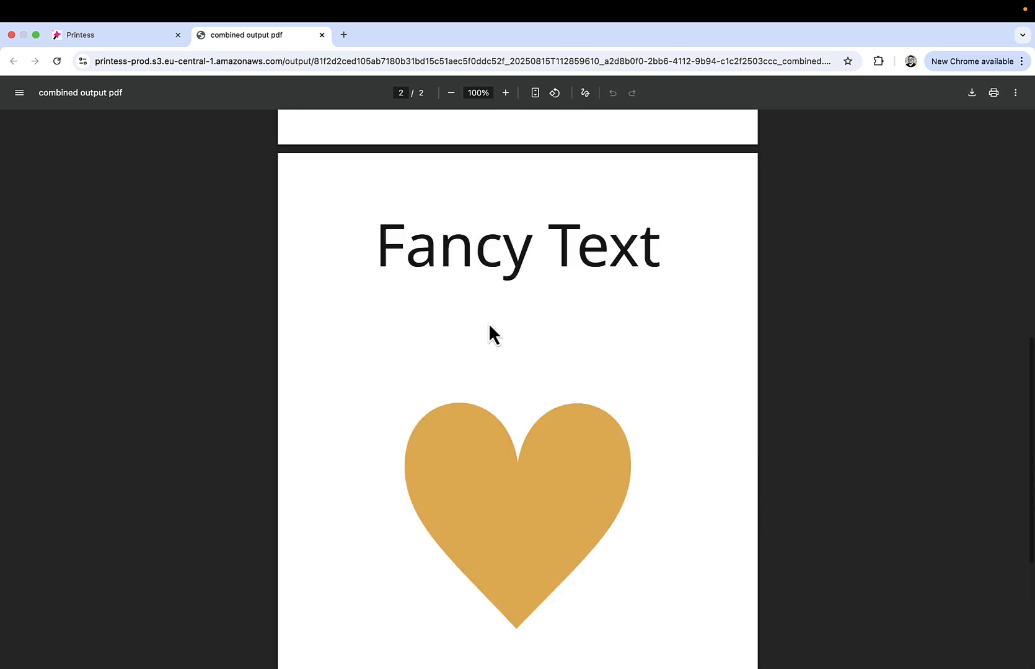
key("super+w")
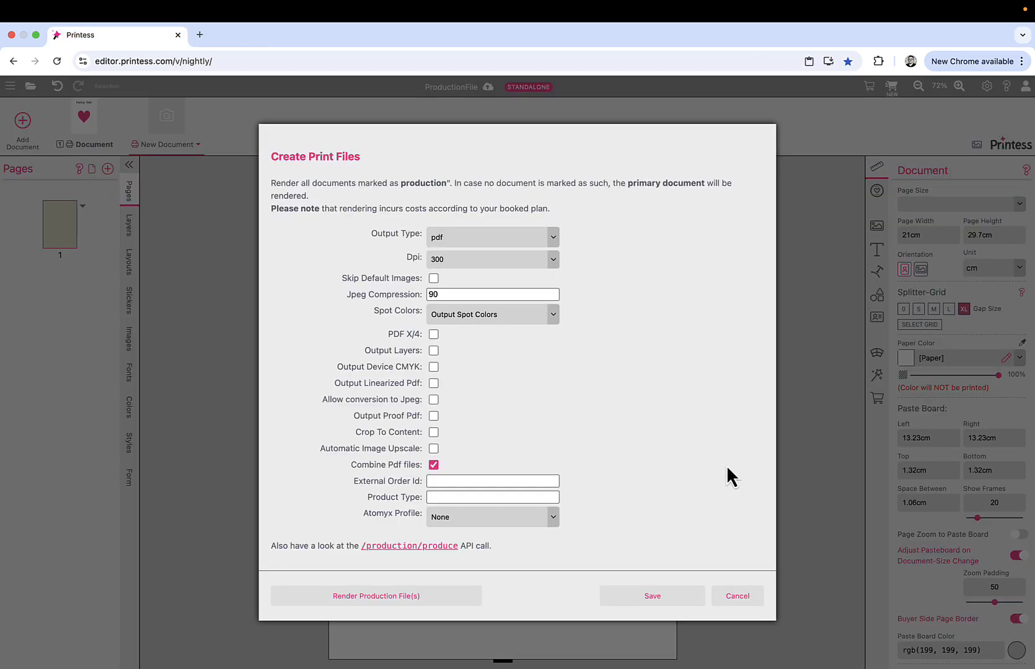
left_click(737, 596)
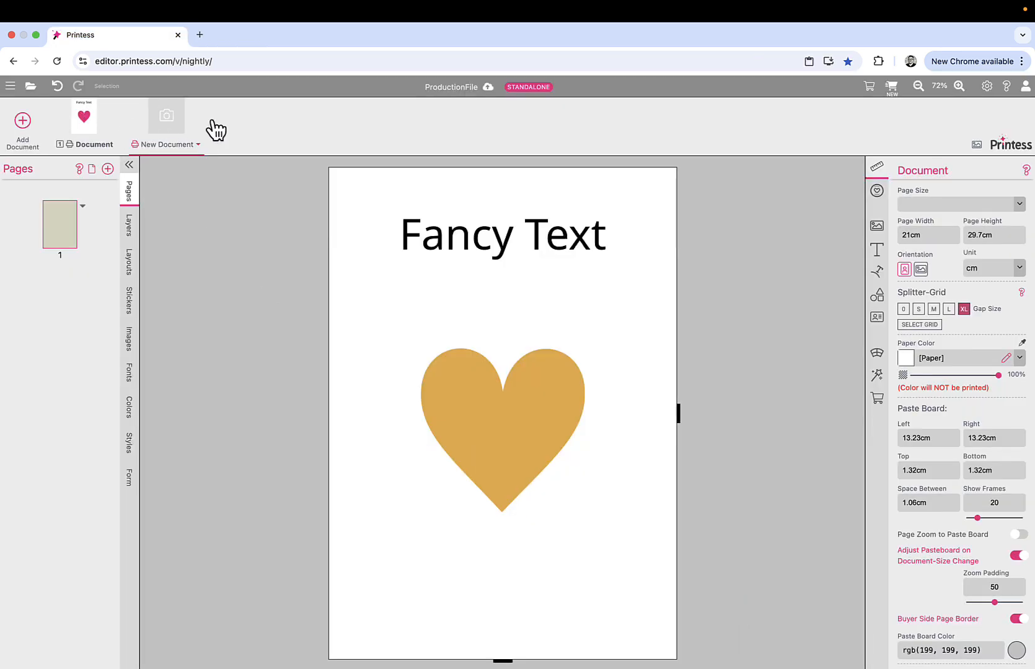
- Delete New Document from the template and remove the Production marking from the primary document
left_click(197, 145)
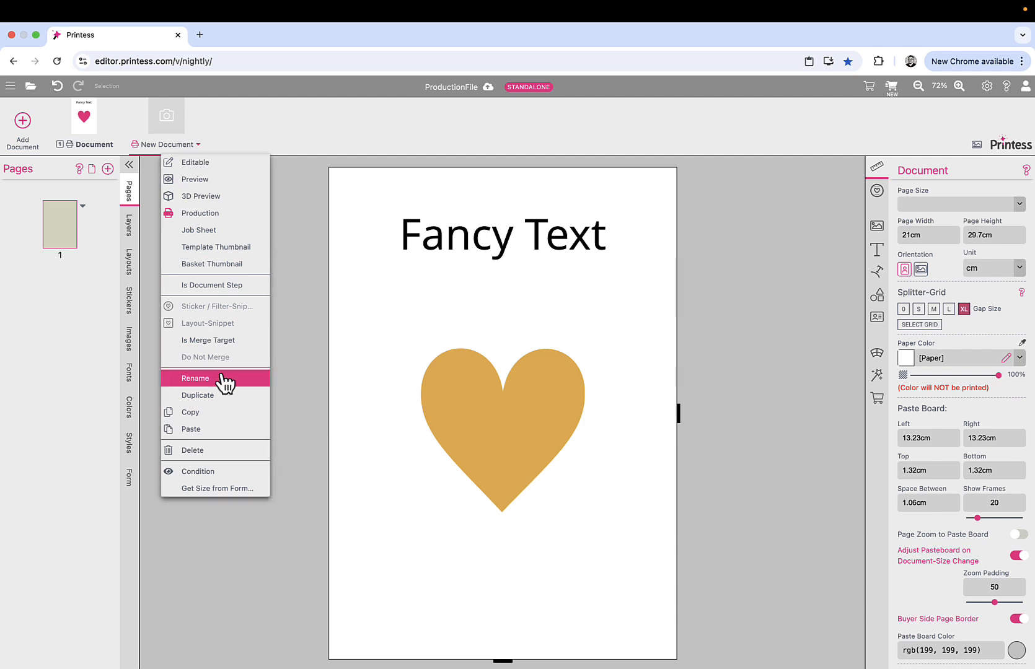
left_click(212, 456)
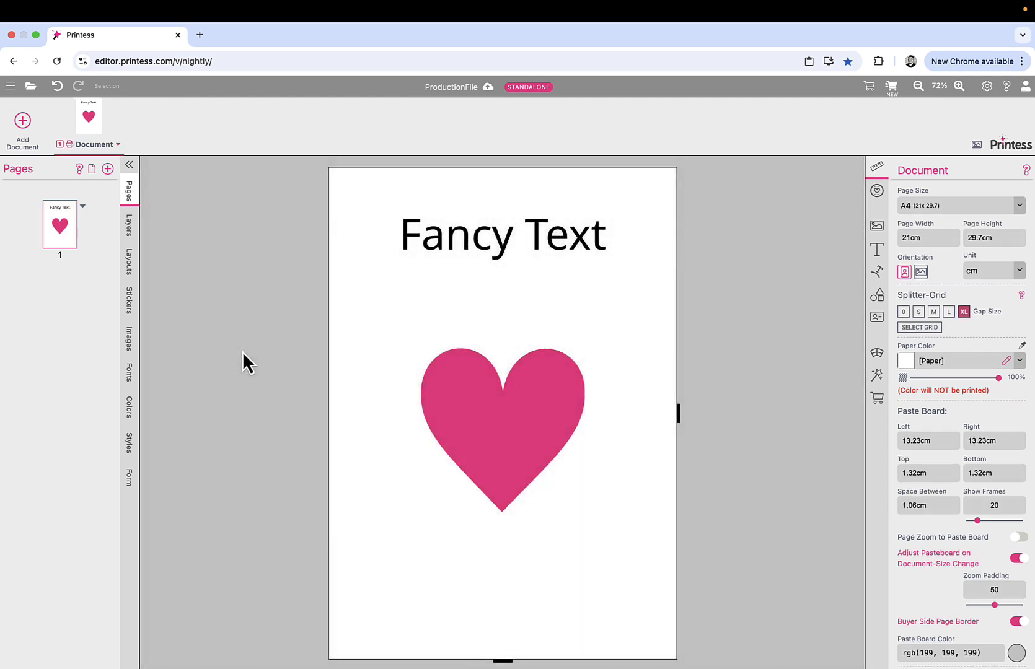
left_click(122, 150)
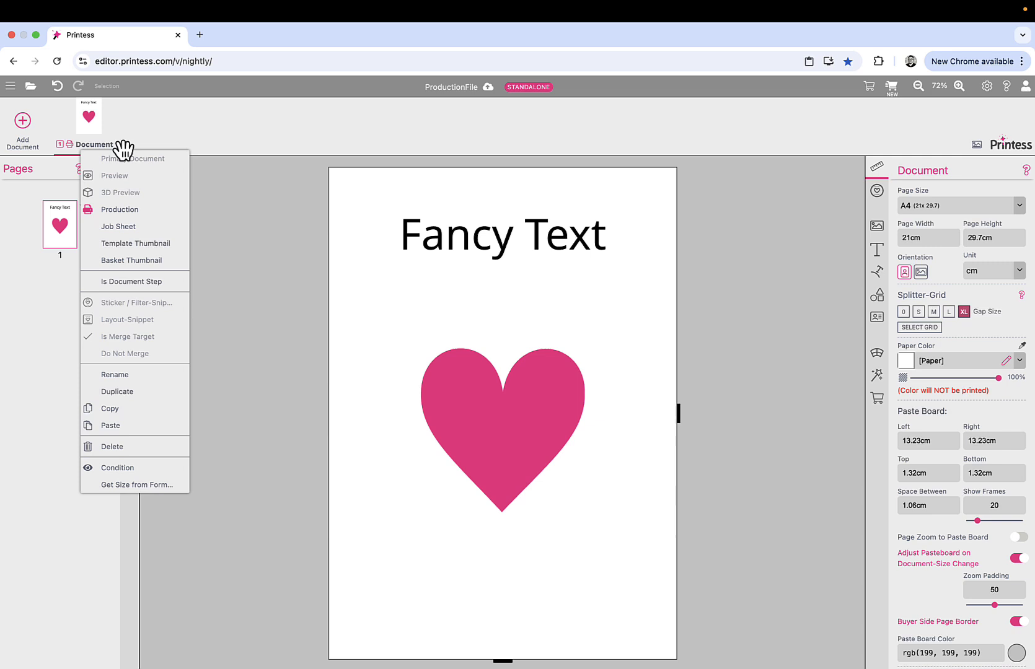
left_click(140, 215)
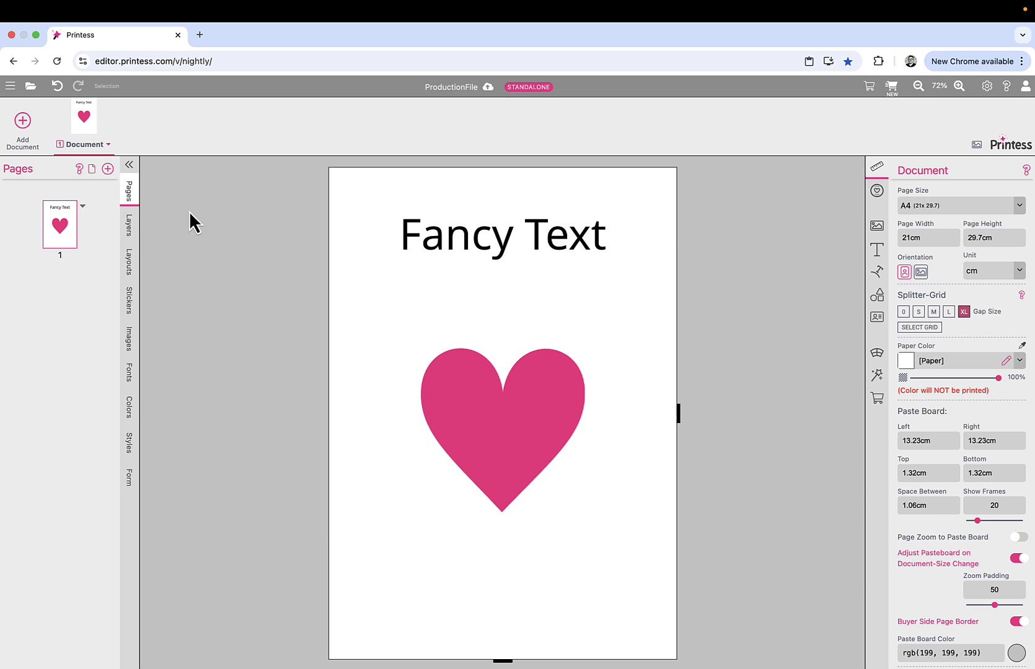
- Add a document named New Document to the template and set its page orientation to landscape
left_click(23, 123)
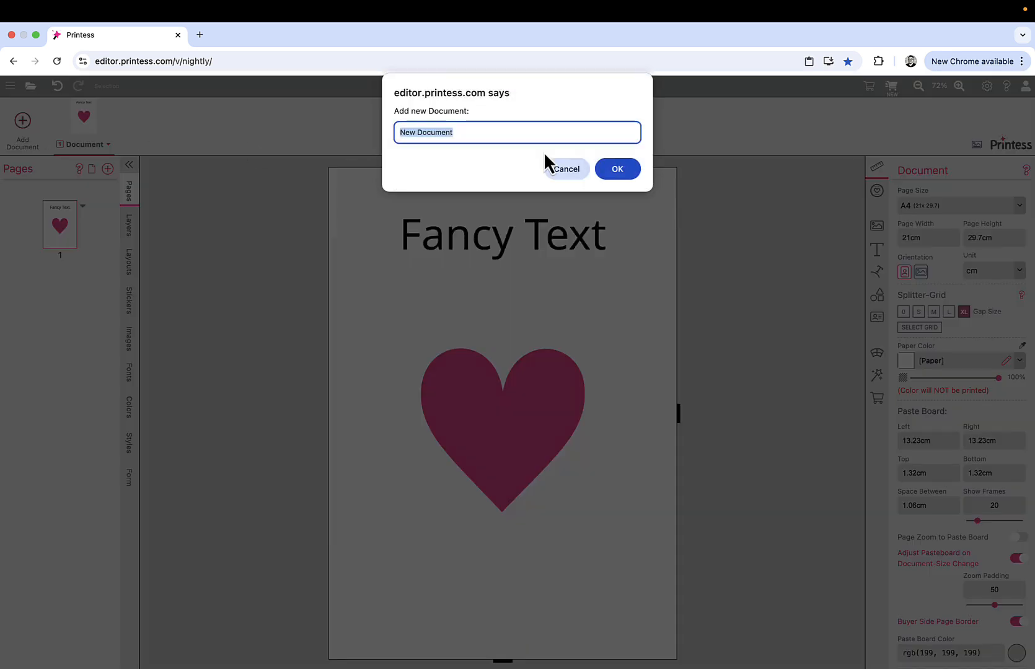
left_click(618, 169)
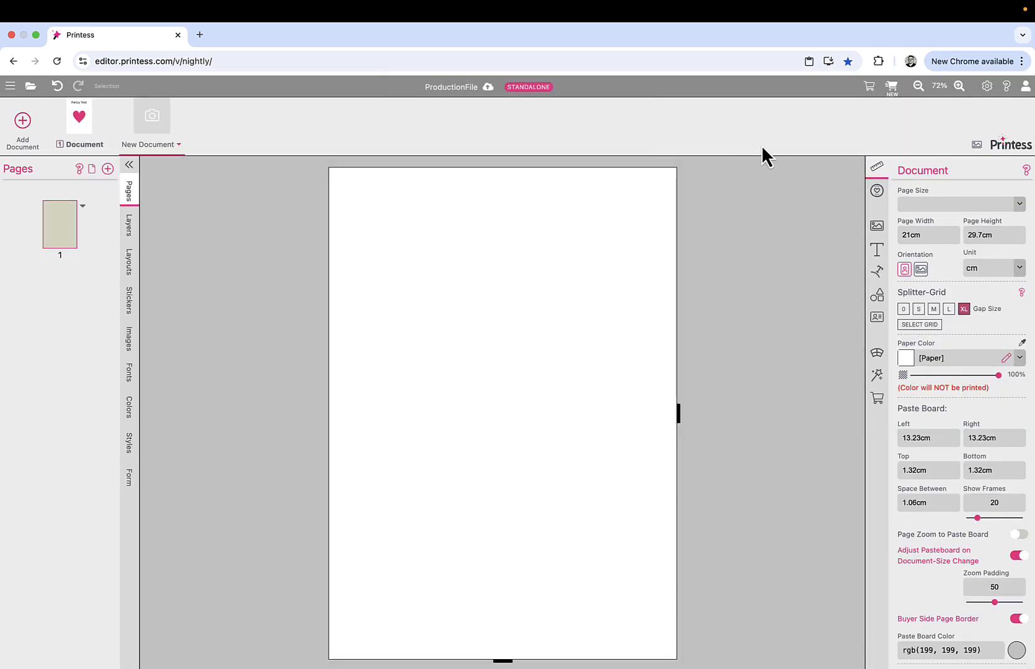
left_click(878, 229)
left_click(879, 169)
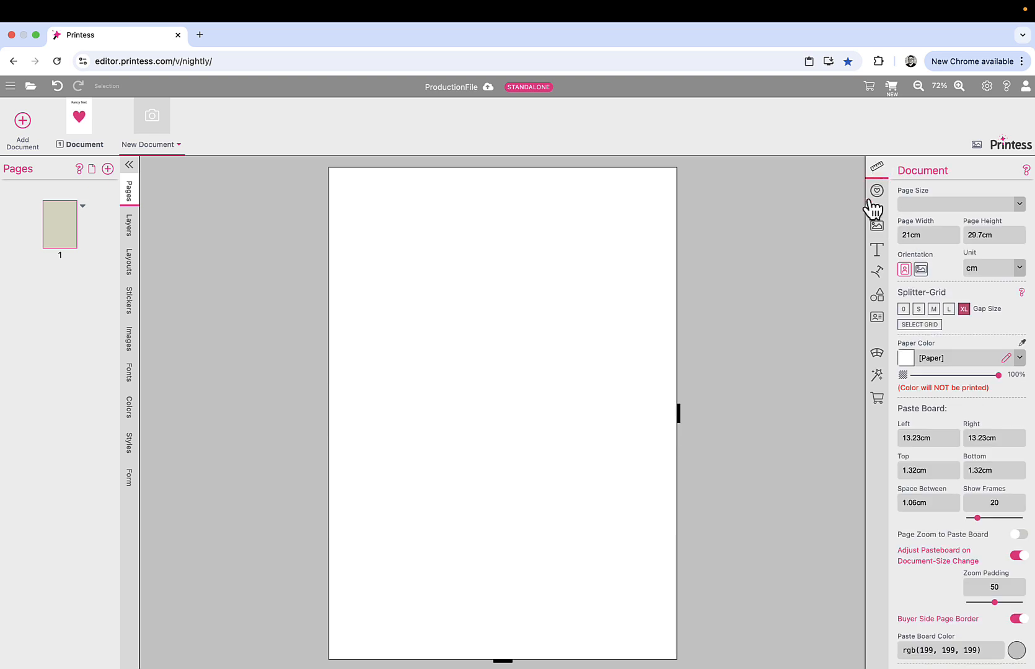
left_click(920, 269)
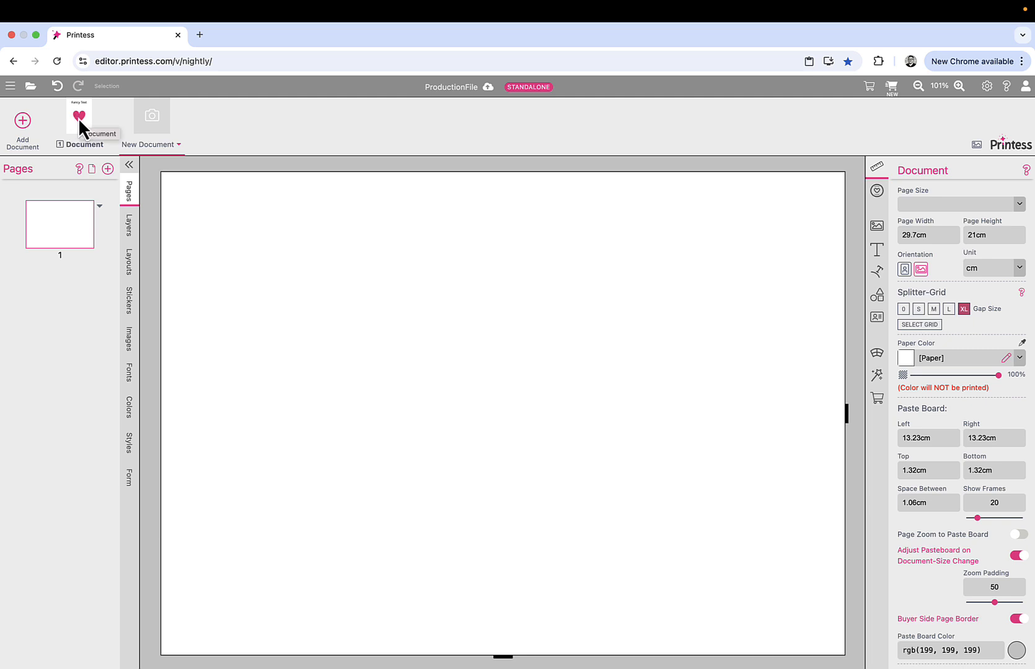
- Place the primary document on the New Document page and set its rotation to 90 degrees
left_click_drag(79, 115, 382, 319)
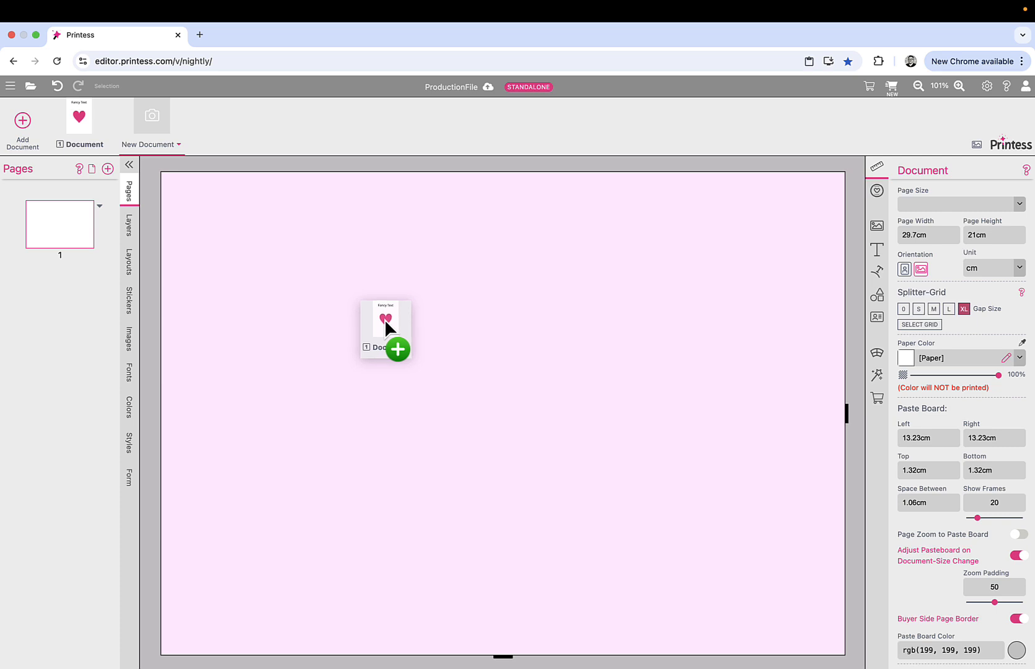
left_click_drag(385, 321, 386, 322)
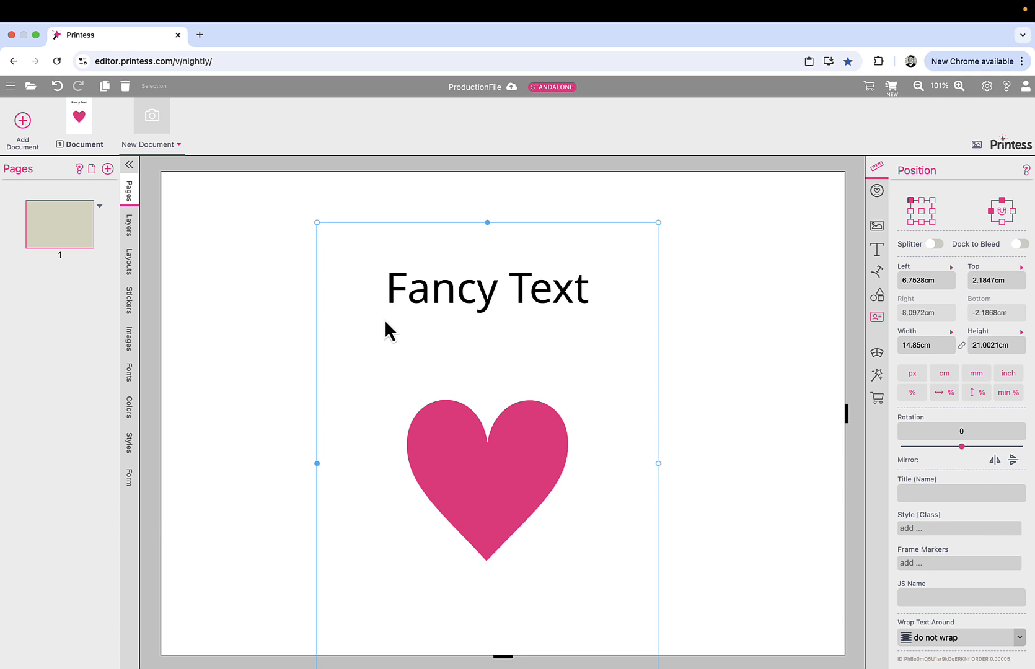
left_click(972, 432)
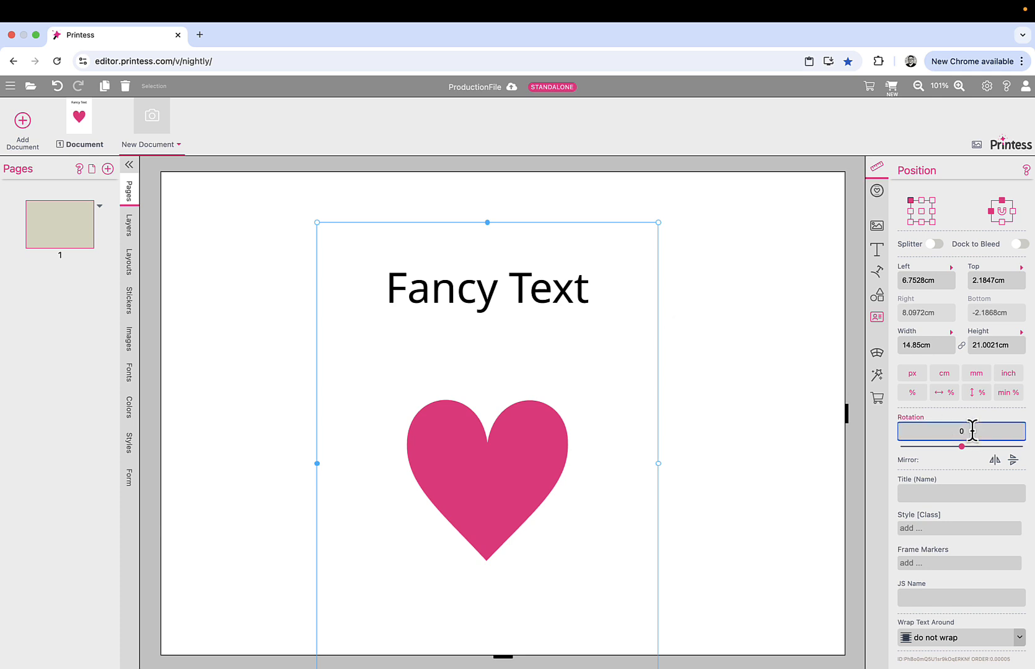
left_click_drag(958, 430, 969, 430)
type("90")
key("Return")
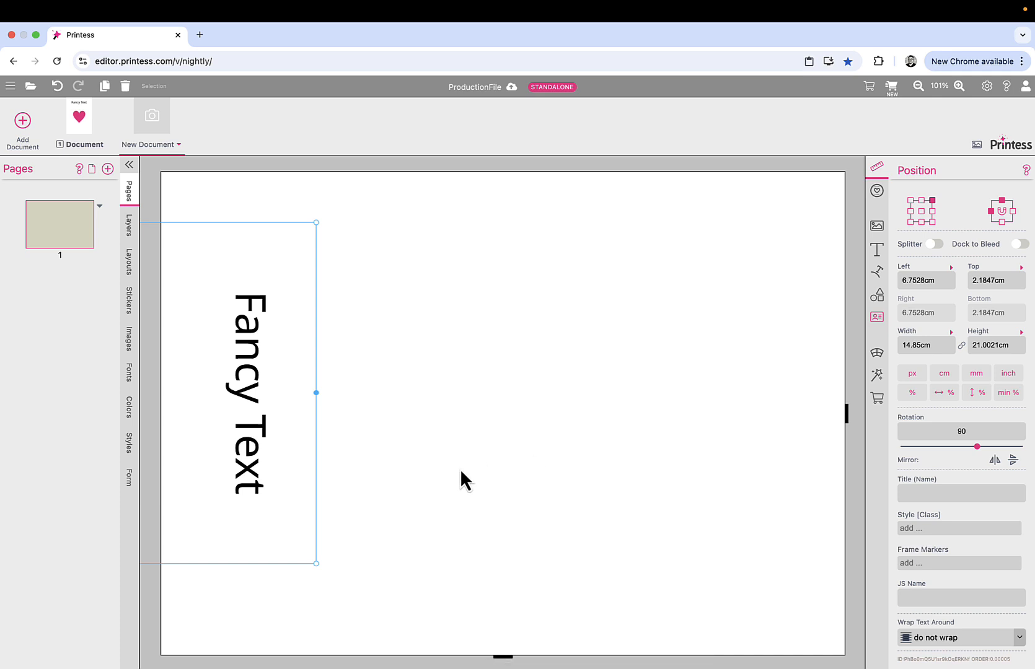
- Move the rotated document frame to the page corner and scale it to about 20.95 × 29.63 cm to fill the landscape page
left_click_drag(247, 422, 574, 354)
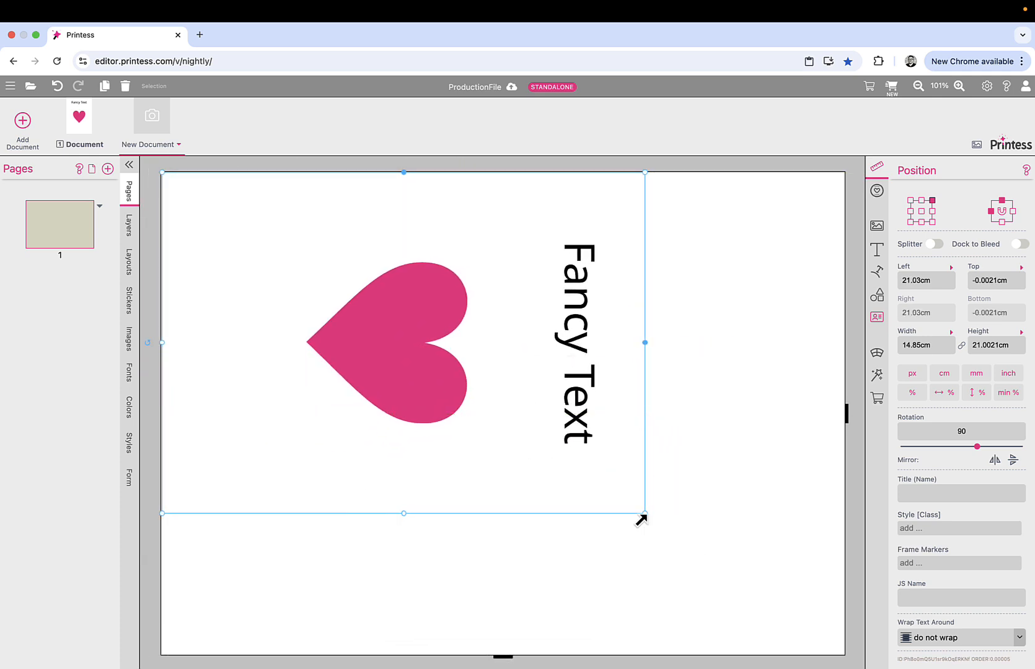
left_click_drag(644, 514, 842, 653)
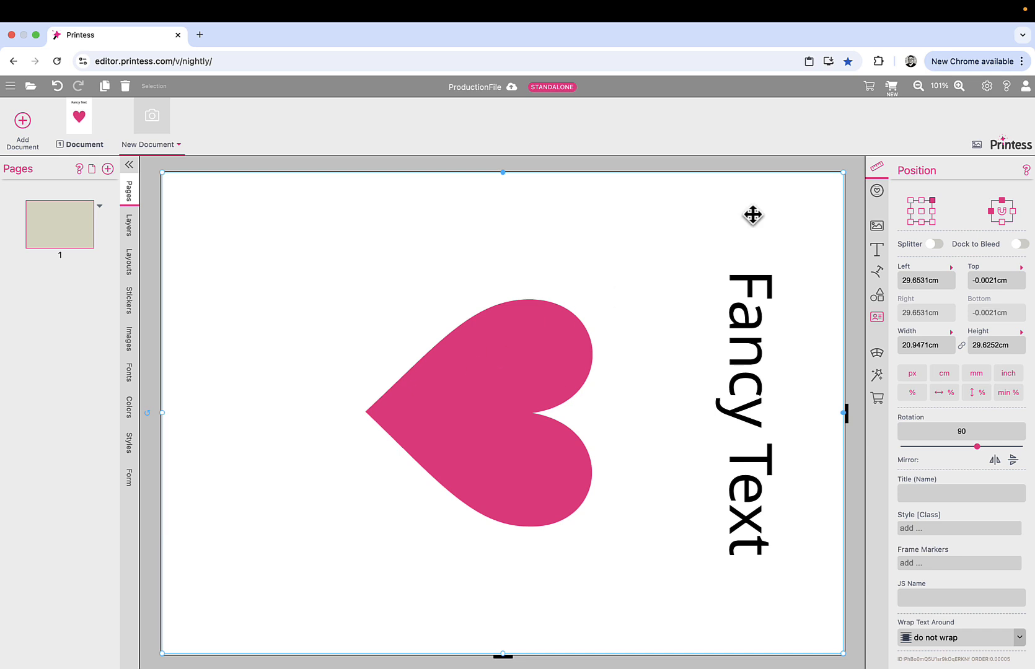
left_click(937, 85)
left_click(919, 88)
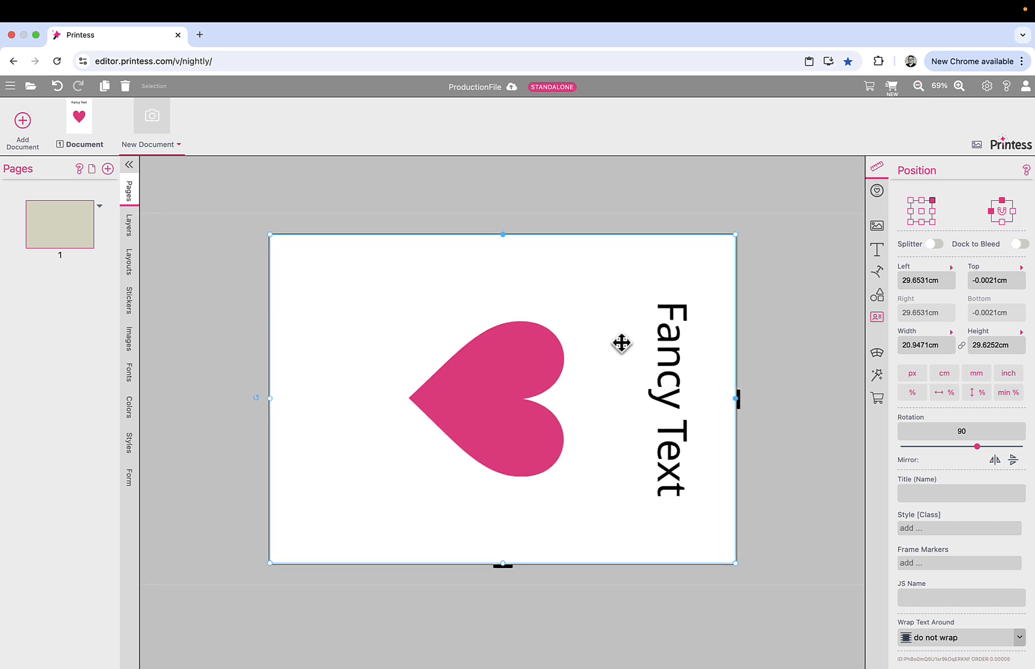
left_click(79, 126)
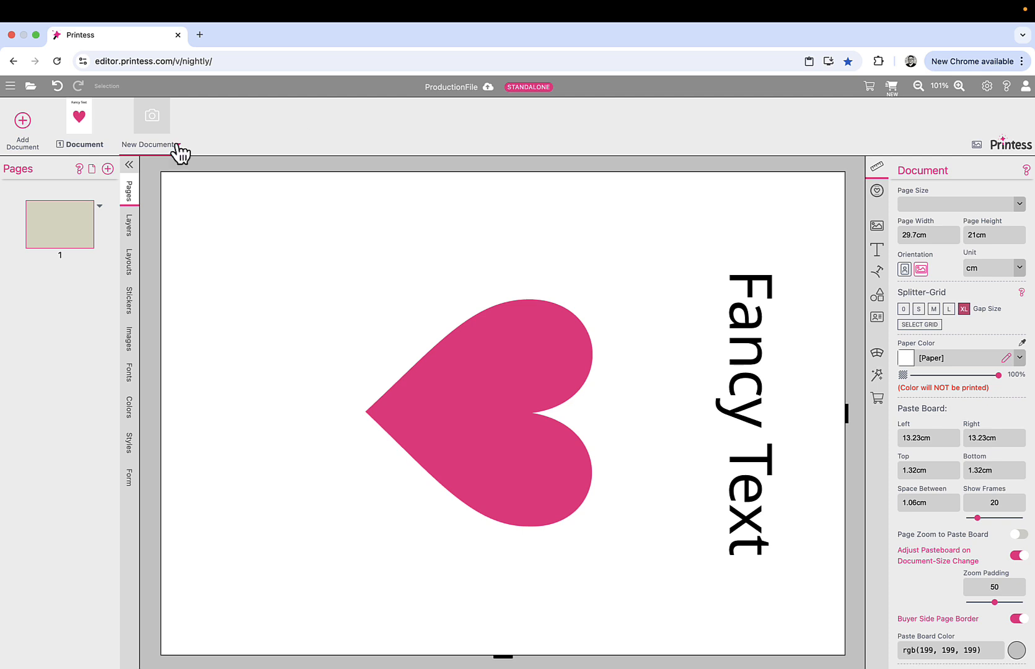
- Mark New Document as Production, render its output PDF, and close the PDF after checking it
left_click(180, 151)
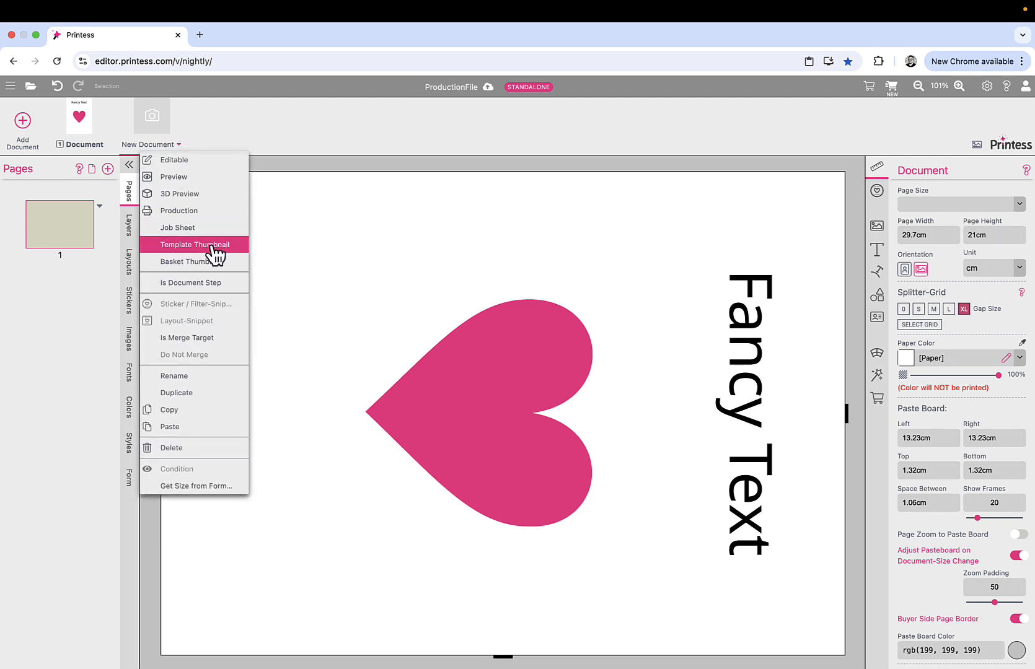
left_click(207, 222)
left_click(454, 88)
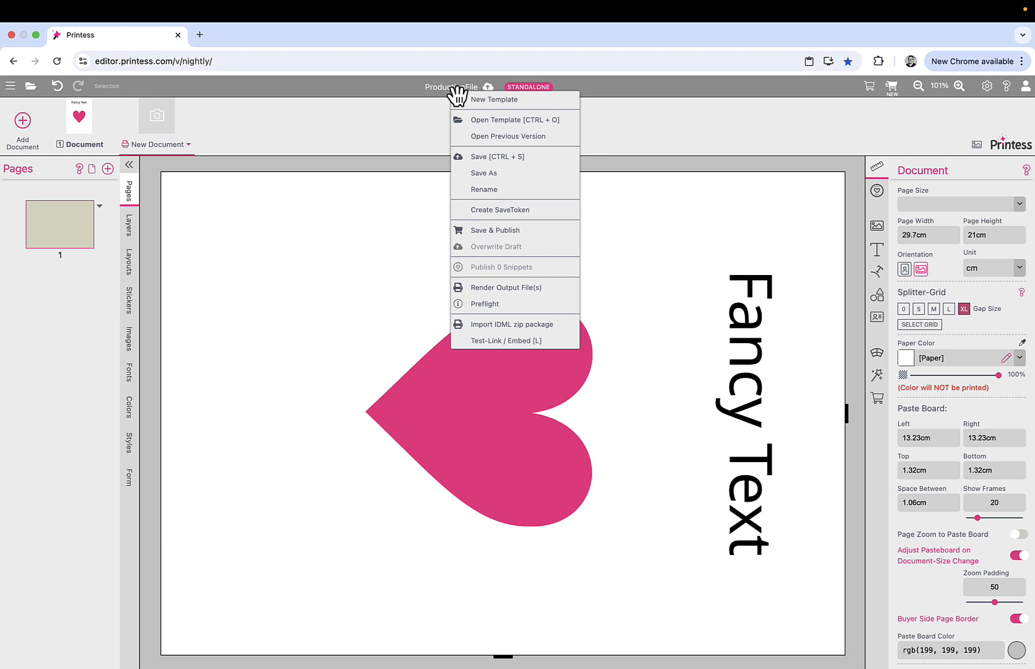
left_click(482, 295)
left_click(375, 613)
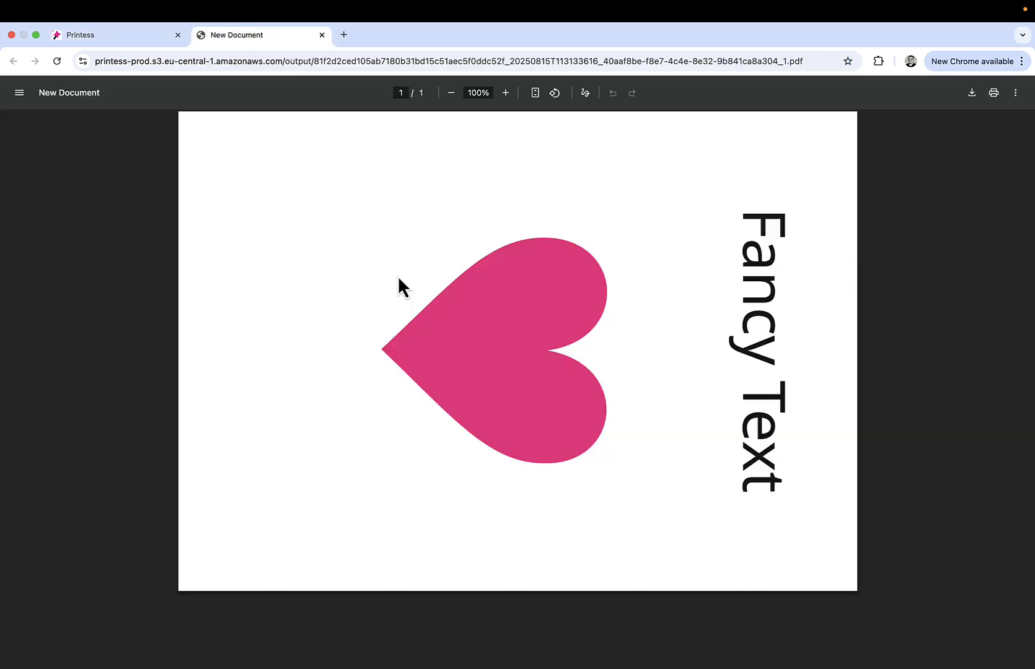
key("super+w")
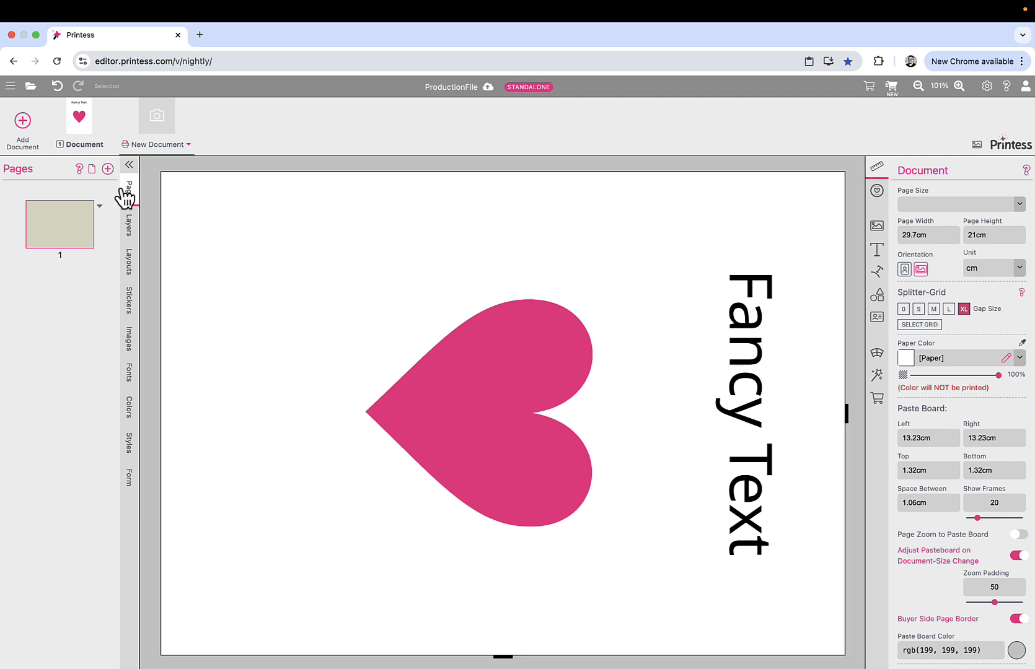
- Add a document named JobSheet to the template and mark it as Production
left_click(21, 123)
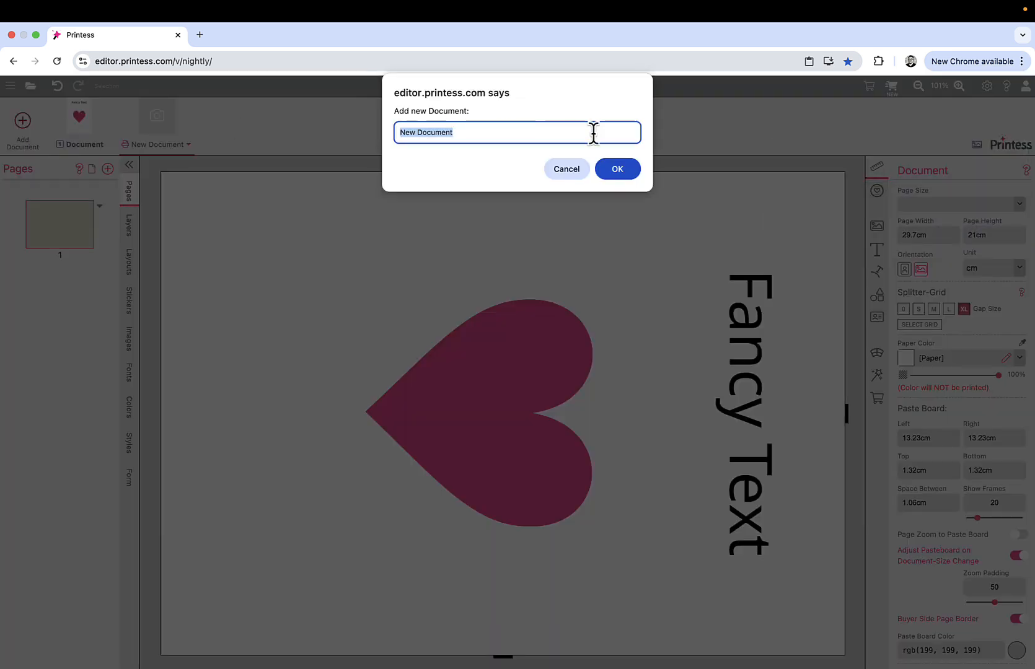
type("Job")
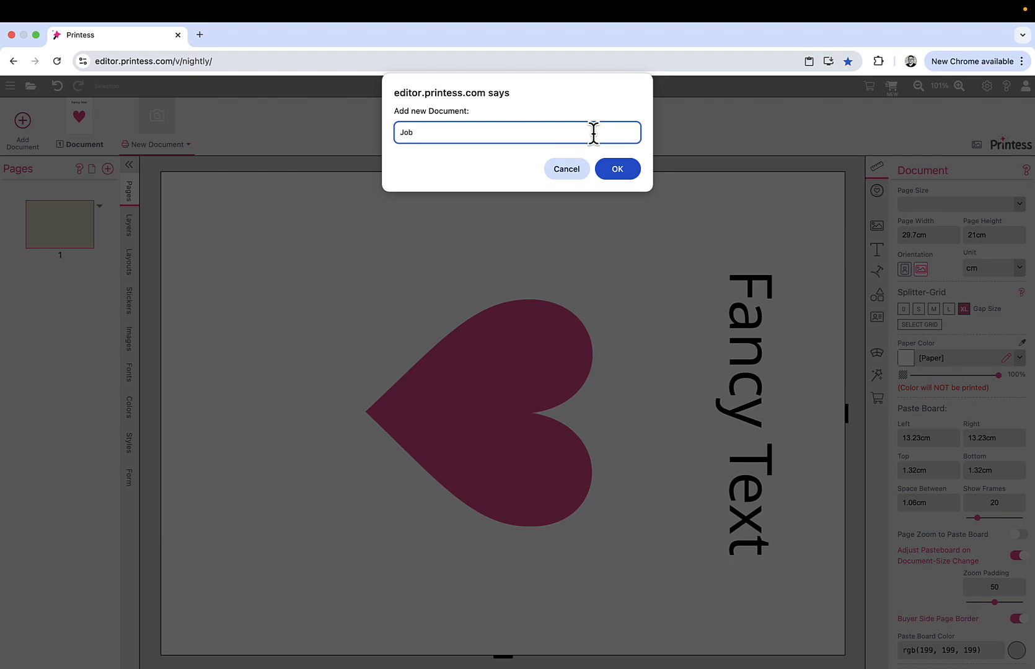
type("Sheet")
left_click(620, 169)
left_click(242, 149)
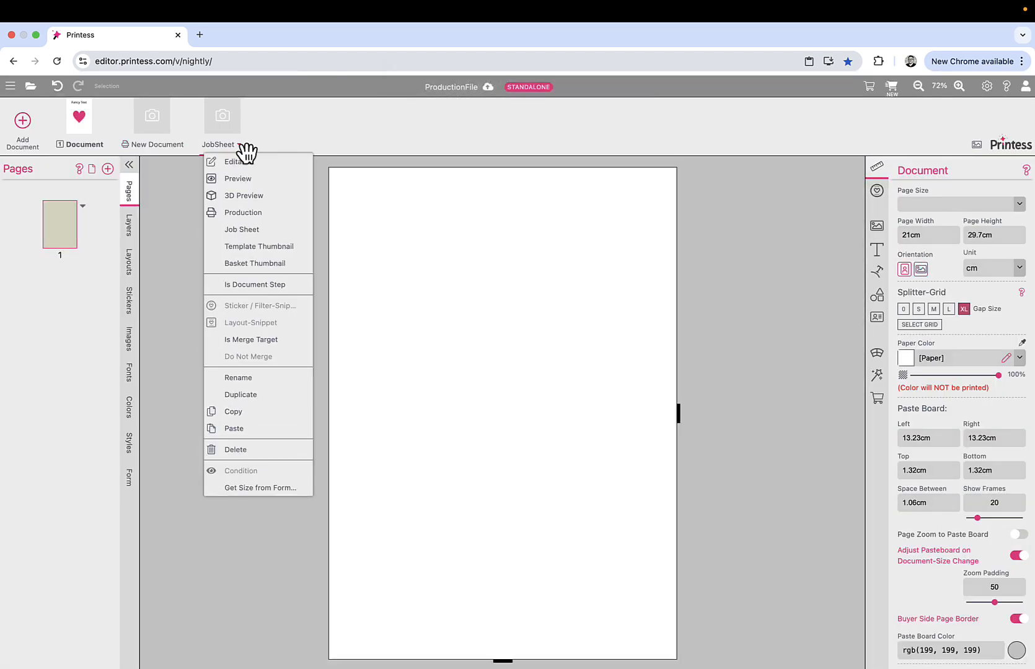
left_click(255, 232)
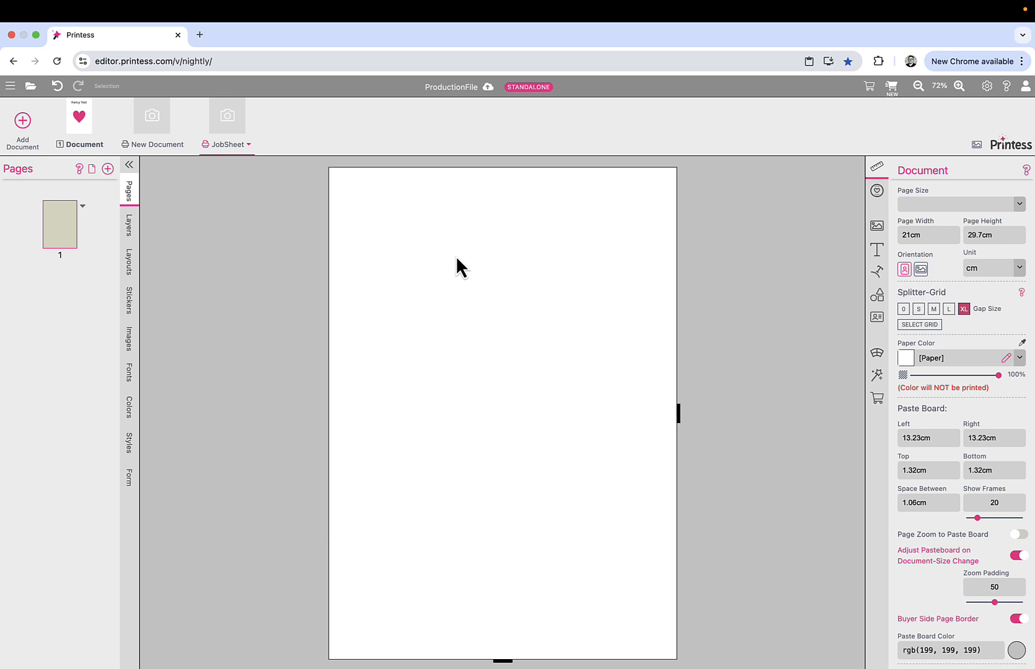
- Create a Select List form field named option in the template's form fields
left_click(127, 480)
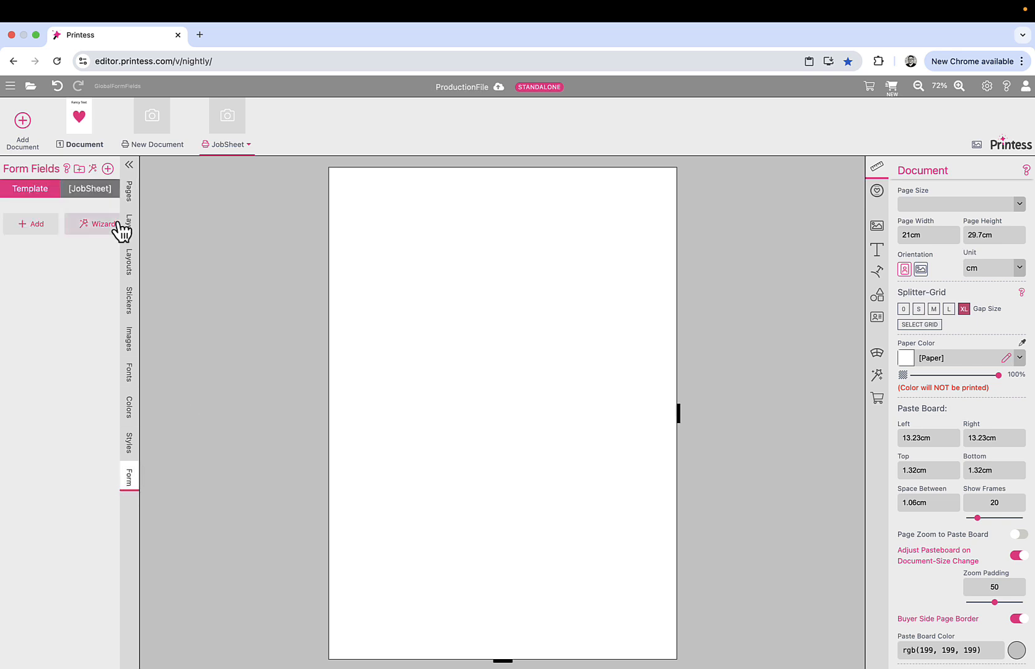
left_click(108, 170)
left_click(496, 302)
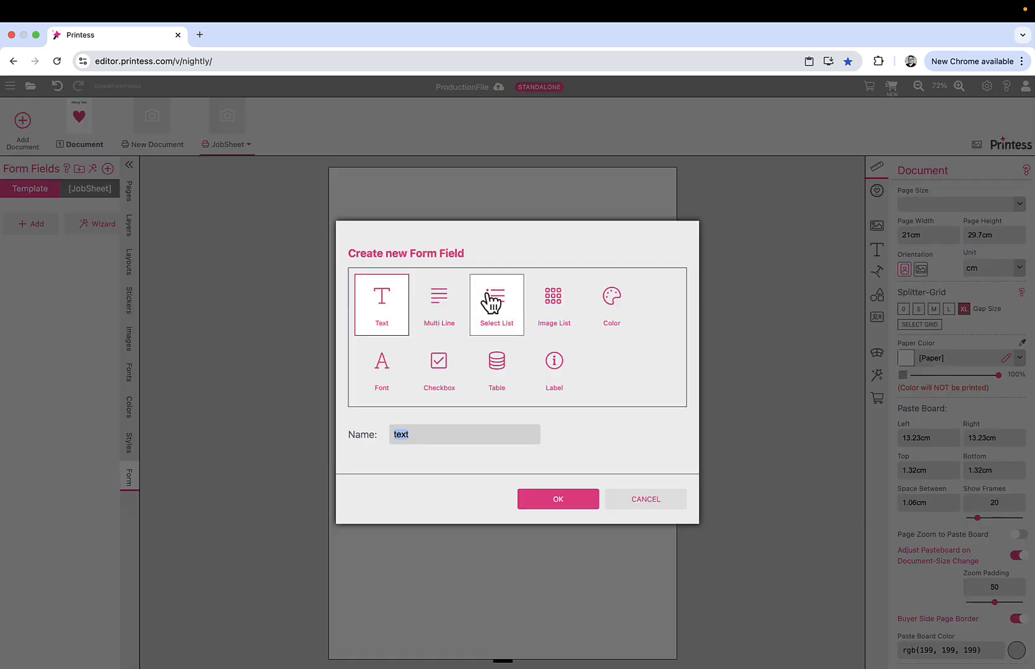
left_click(563, 501)
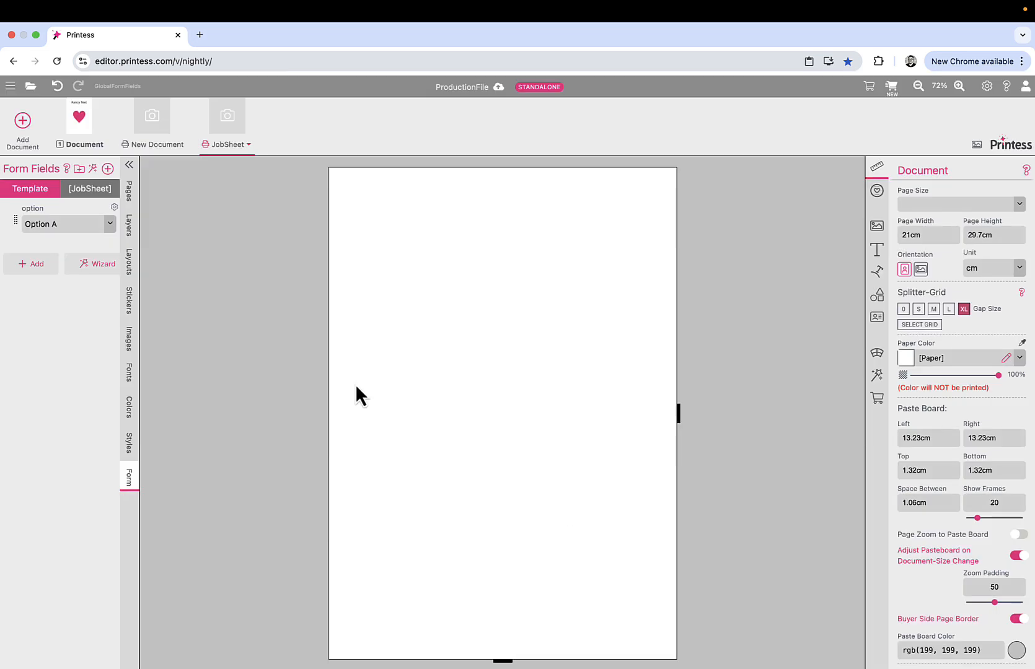
- Remove the third entry from the option field's list and set the remaining two values to "with frame" and "without frame"
left_click(114, 207)
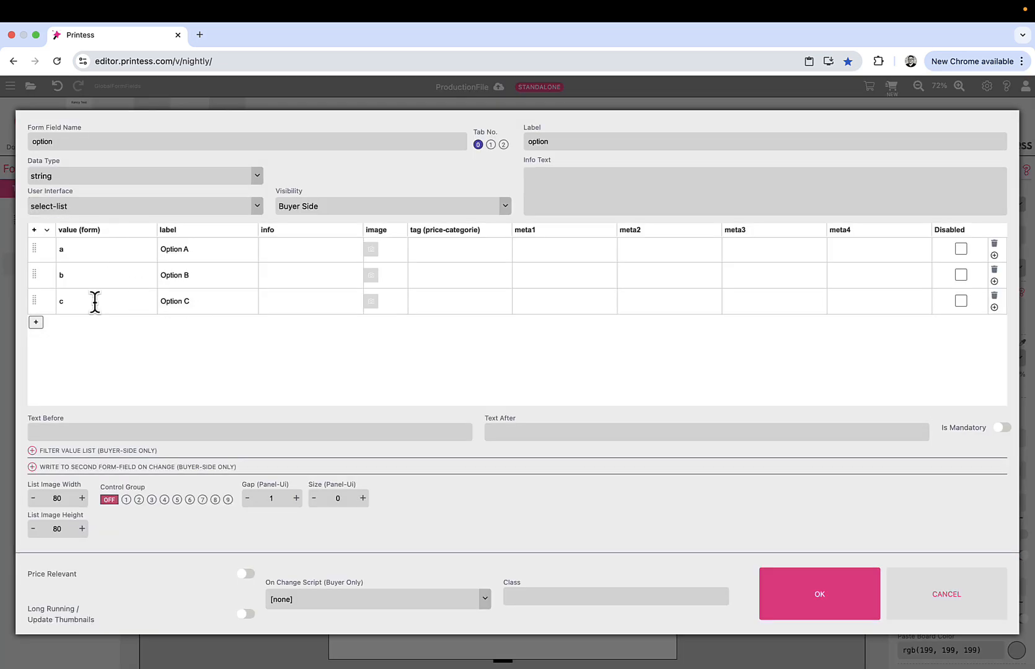
left_click(993, 294)
double_click(111, 252)
type("without")
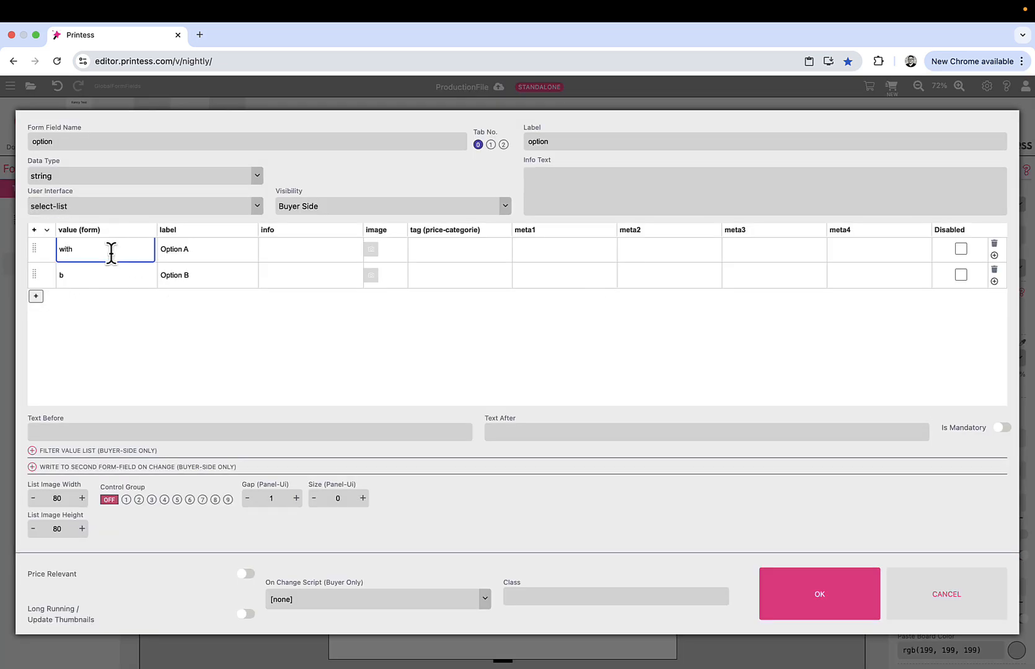
type(" frame")
double_click(105, 275)
type("without frame")
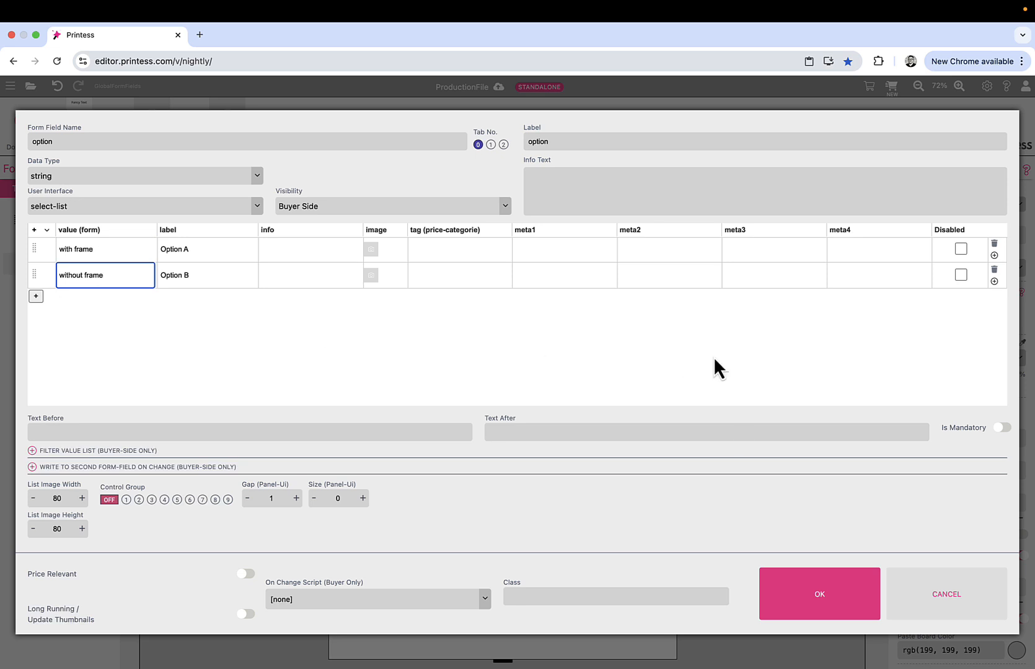
left_click(814, 596)
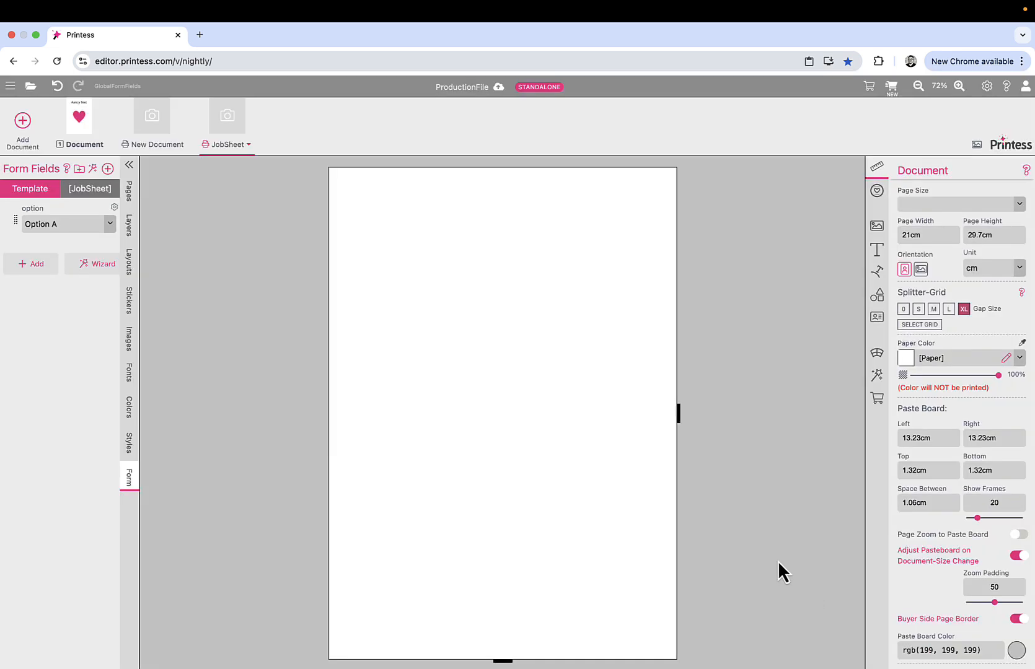
- Add a text frame to the JobSheet page and widen it to span most of the page width
left_click(878, 251)
left_click(997, 312)
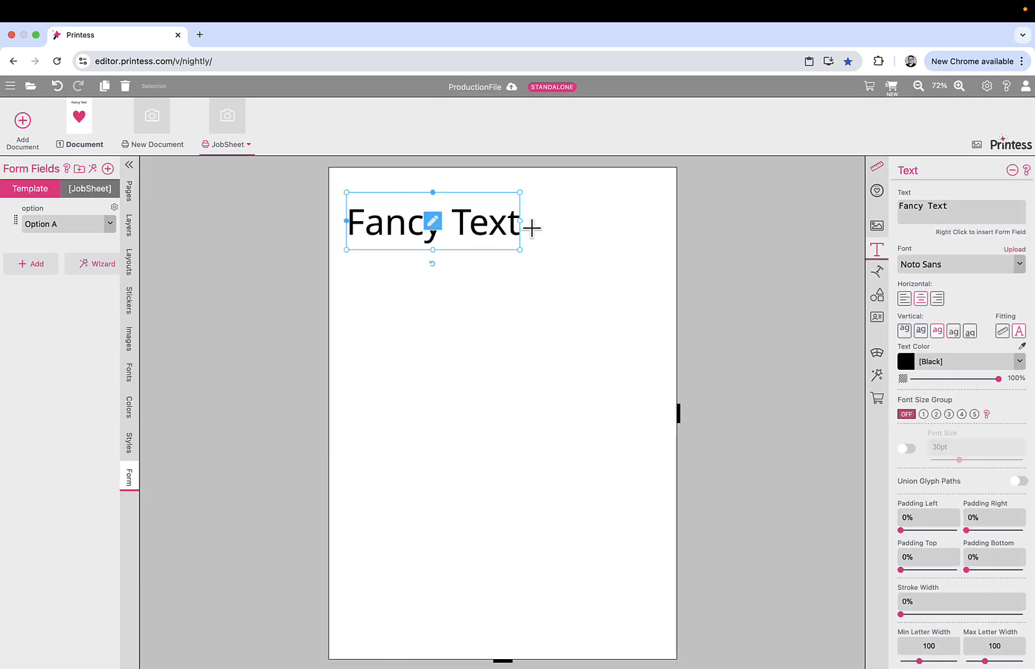
left_click_drag(518, 220, 620, 242)
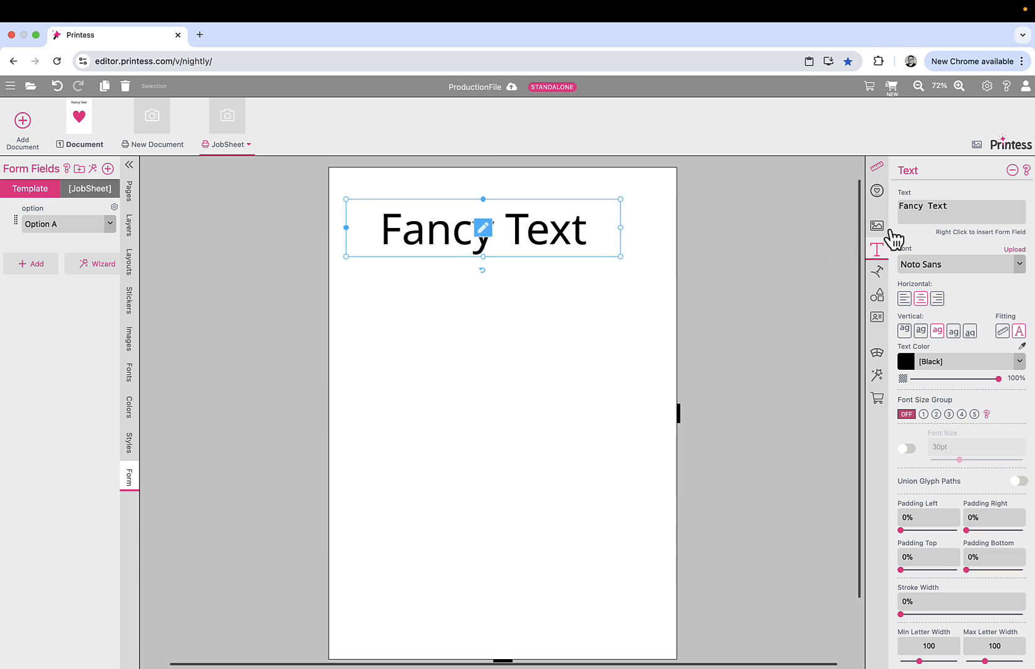
- Replace the text frame's placeholder text with the form field variable ${form.option}
triple_click(950, 208)
key("BackSpace")
right_click(952, 215)
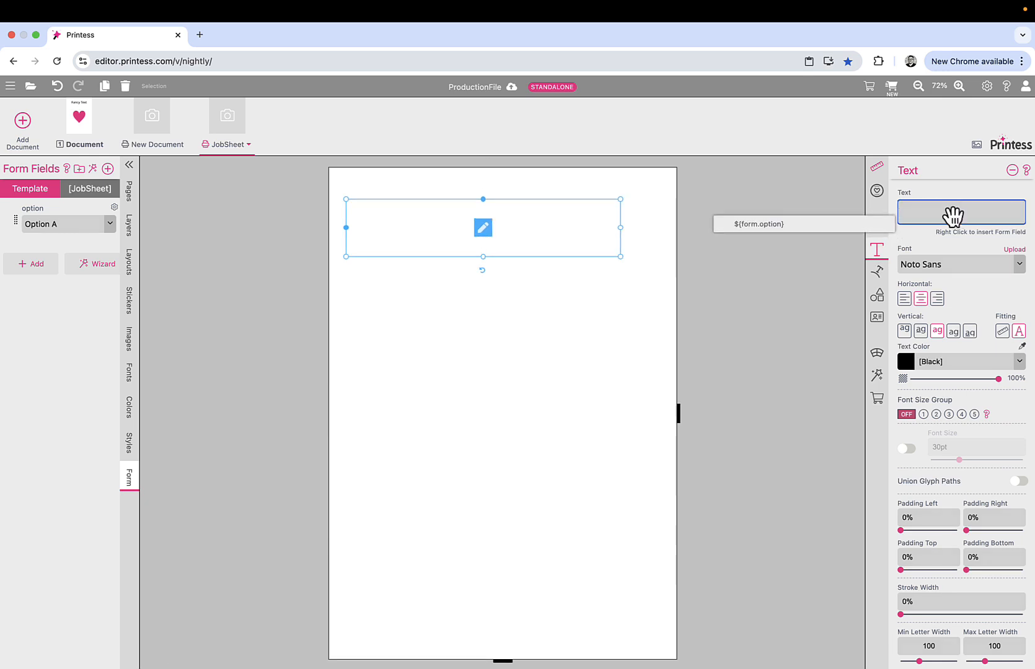
left_click(833, 223)
- Test the linked text by switching the option field between Option A and Option B, leaving Option B selected
left_click(109, 227)
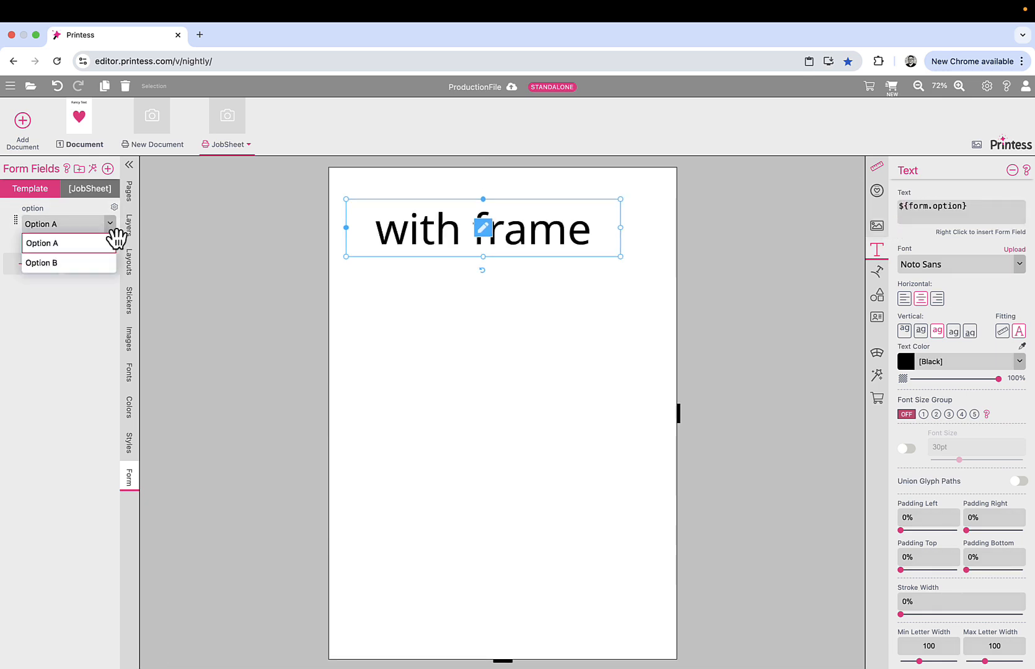
left_click(106, 276)
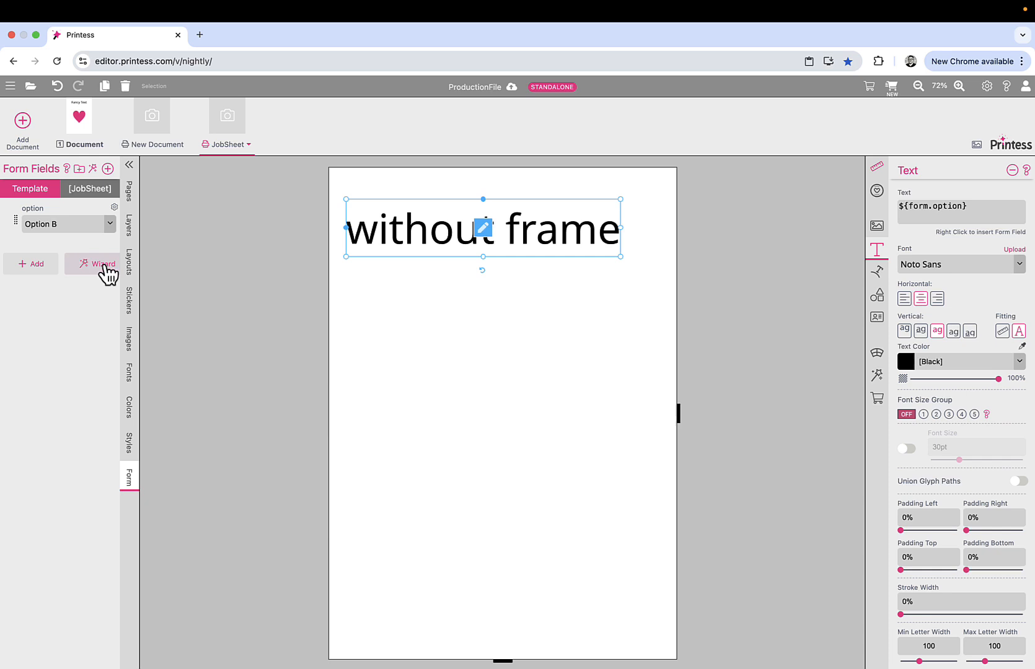
left_click(115, 228)
left_click(104, 244)
left_click(114, 225)
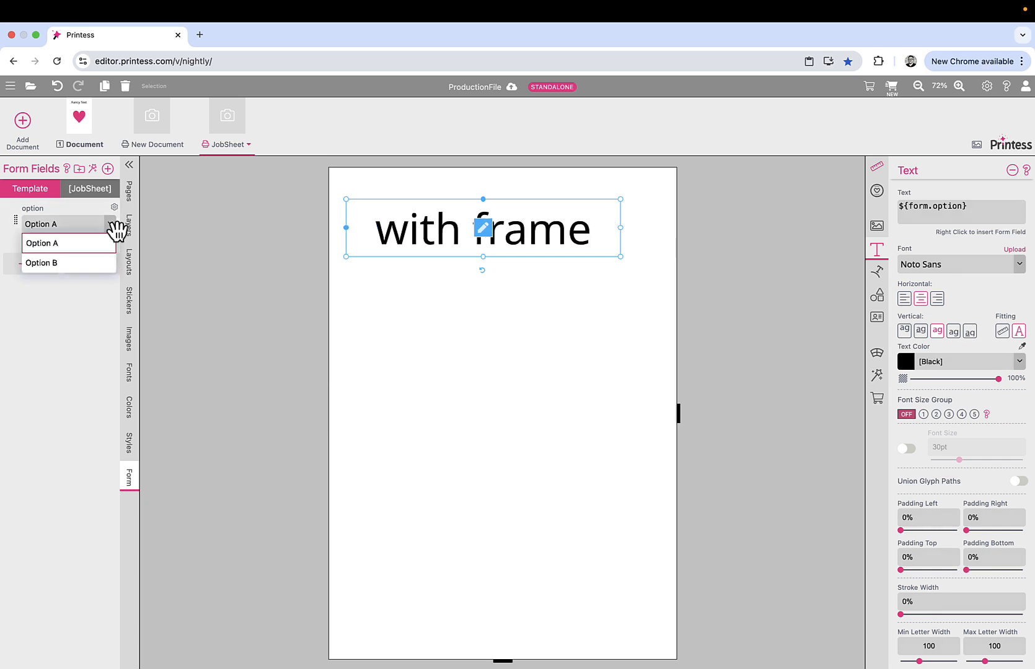
left_click(104, 275)
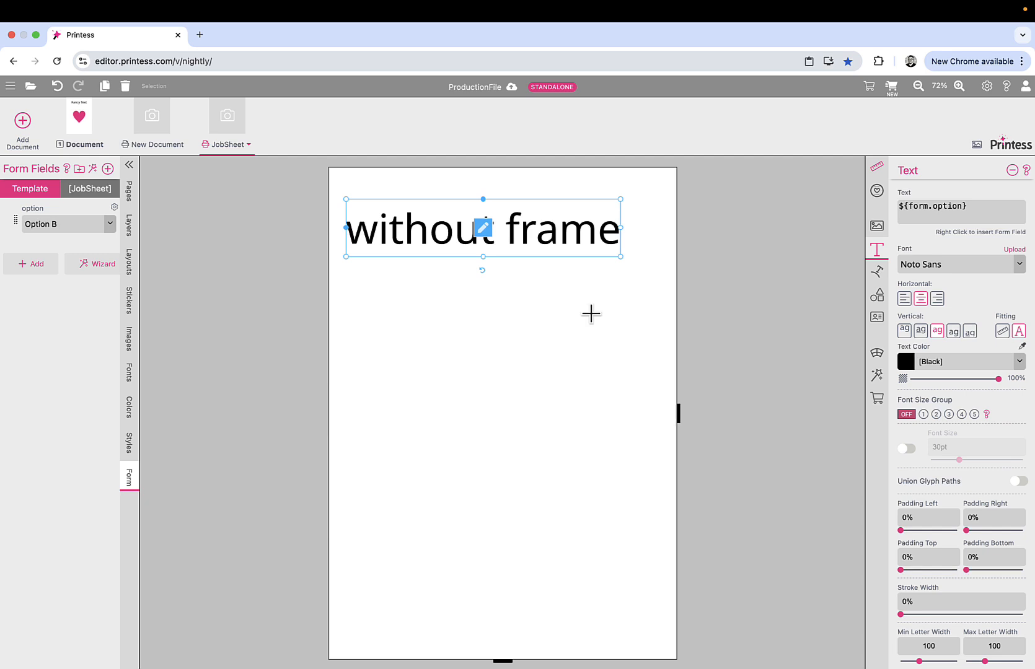
- Render the template's production files as PDF at 300 dpi and view the New Document output
left_click(486, 88)
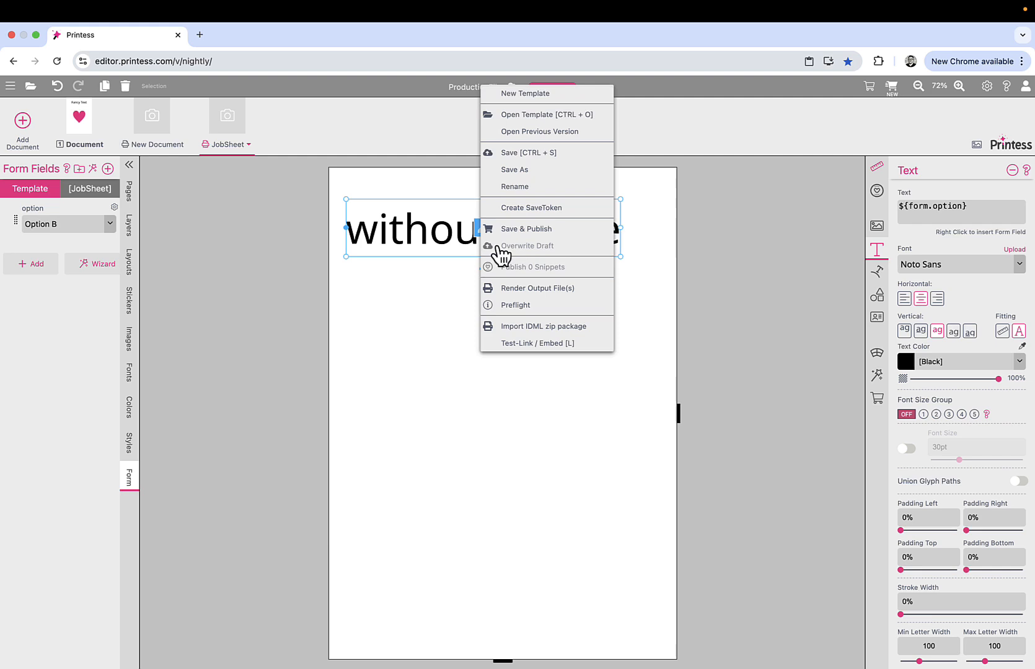
left_click(524, 290)
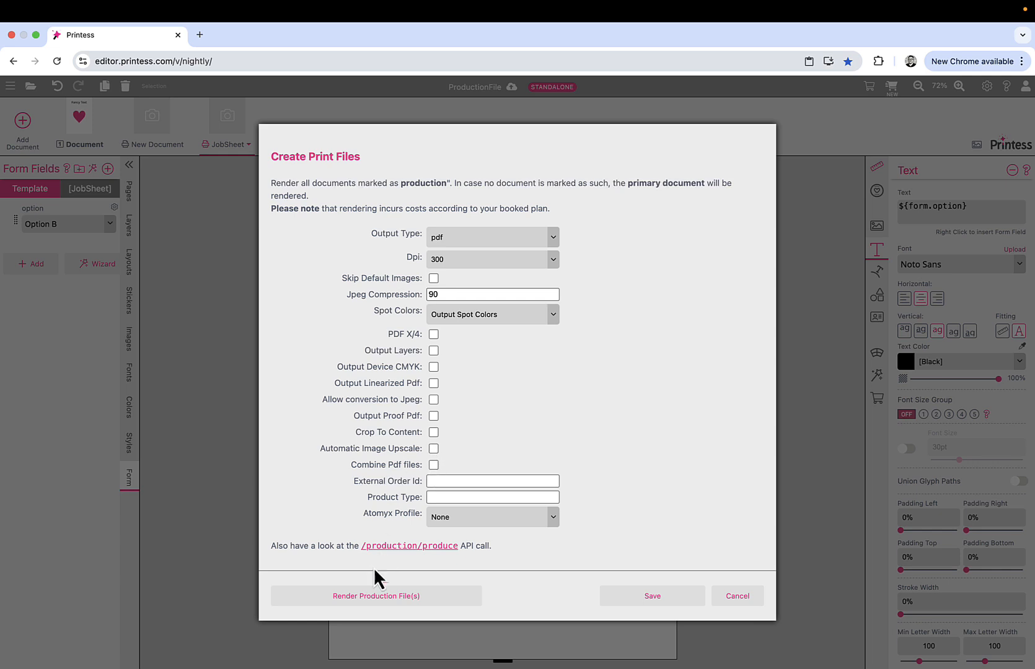
left_click(375, 596)
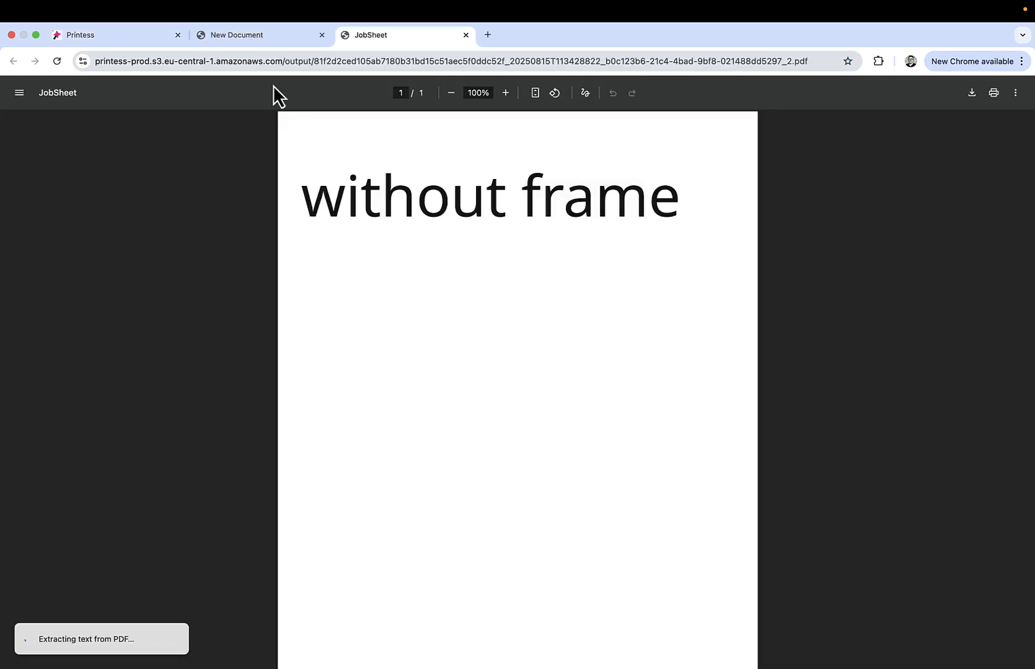
left_click(259, 41)
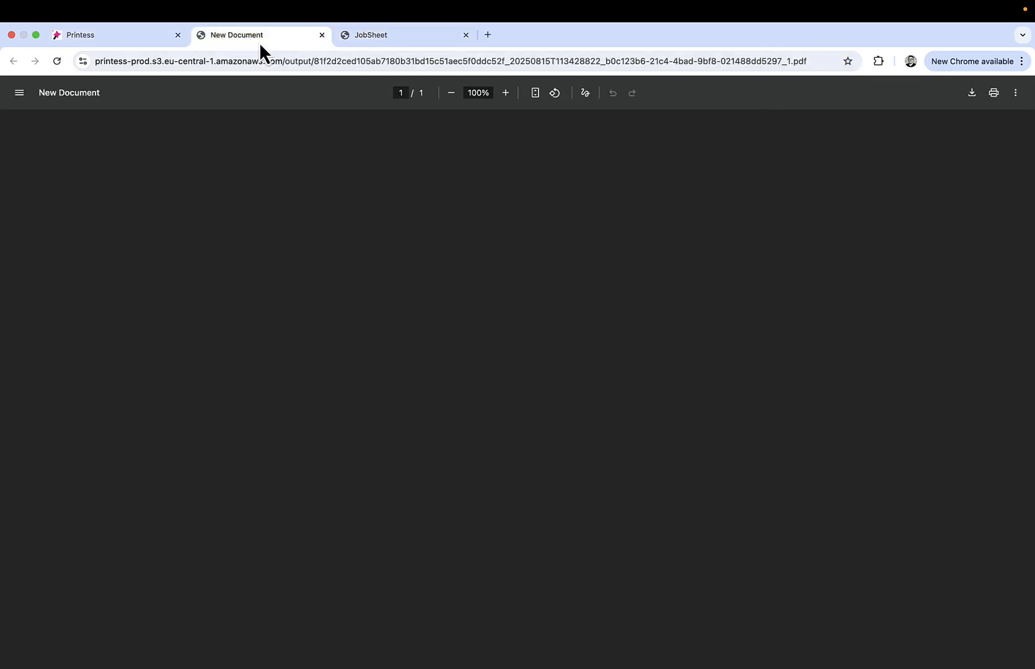